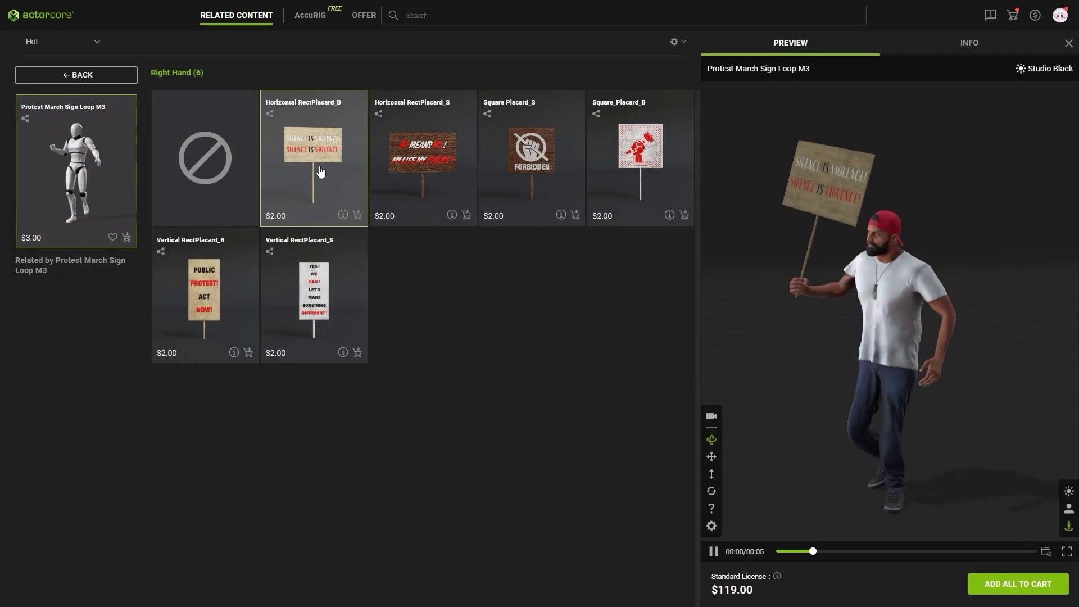
- Preview the protest march character holding the Horizontal RectPlacard_S and the Square Placard_S in the right hand
left_click(450, 181)
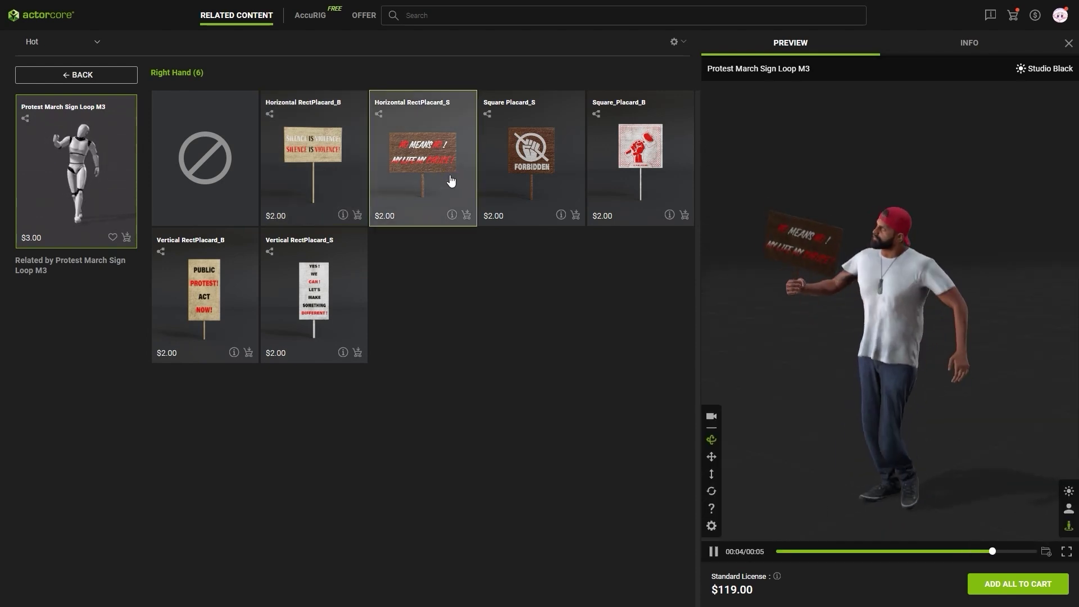
left_click(554, 183)
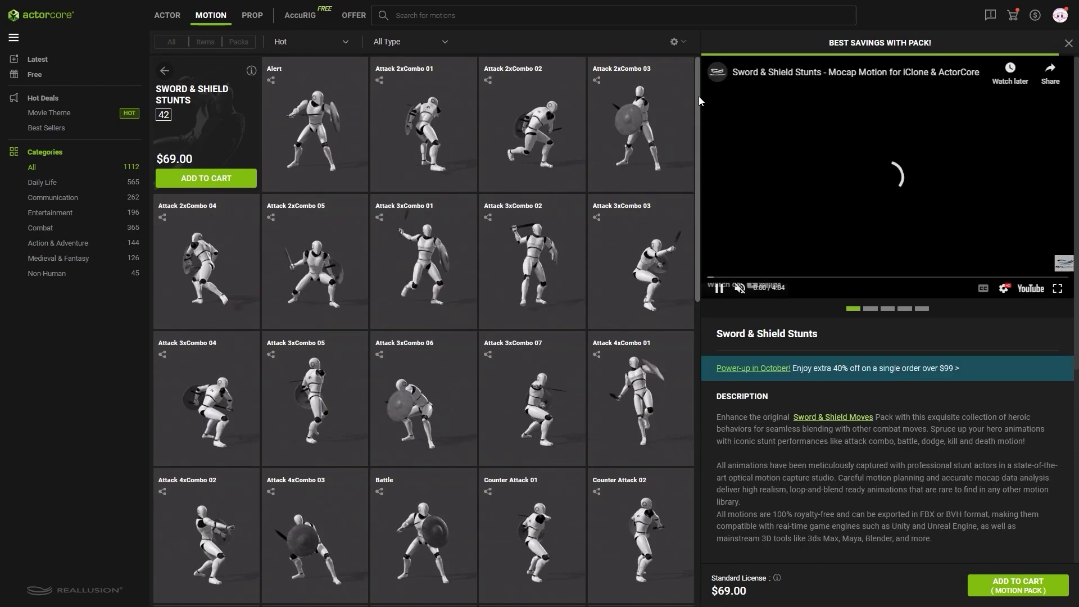
- Preview the Attack 2xCombo 01 motion from the Sword & Shield Stunts pack and open its related content
left_click_drag(697, 147, 697, 87)
left_click(459, 141)
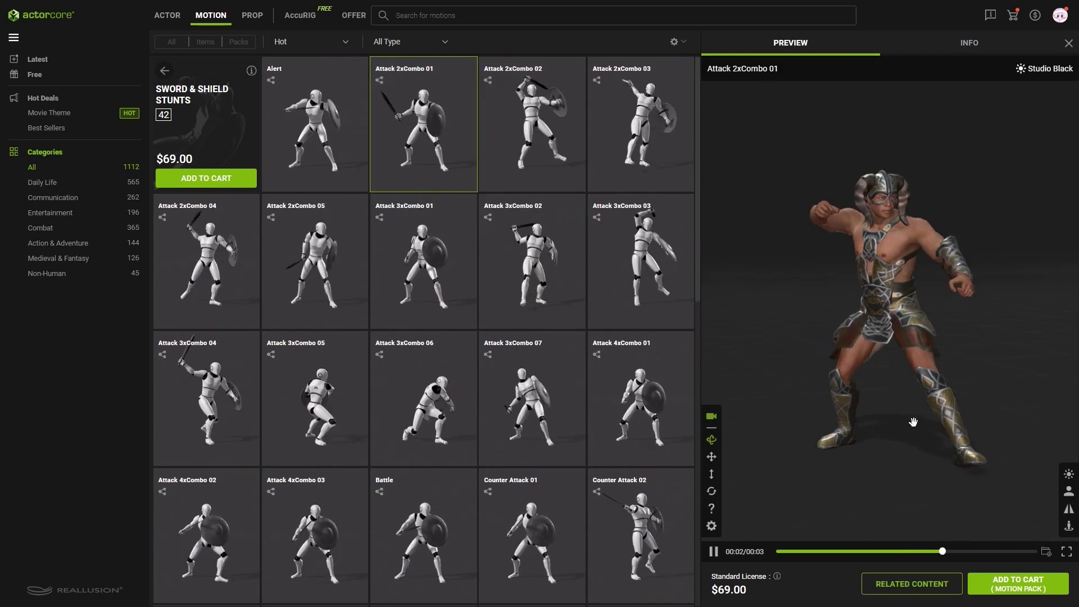
left_click(928, 588)
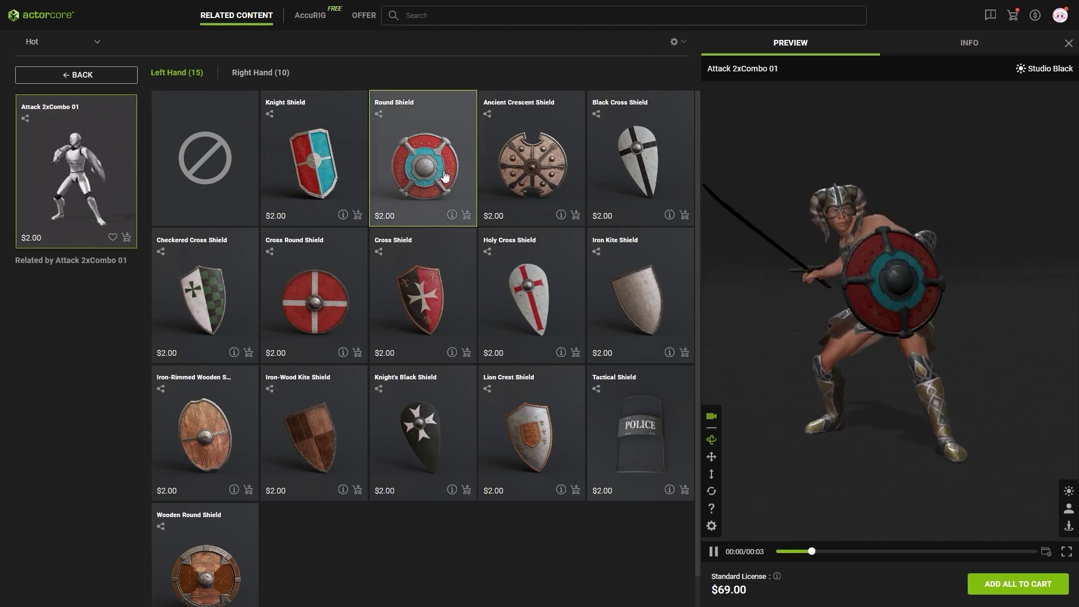
- Try the Cross Round and Ancient Crescent shields in the left hand, and the DaneAxe, Heavy Mace and Shotel in the right hand
left_click(305, 295)
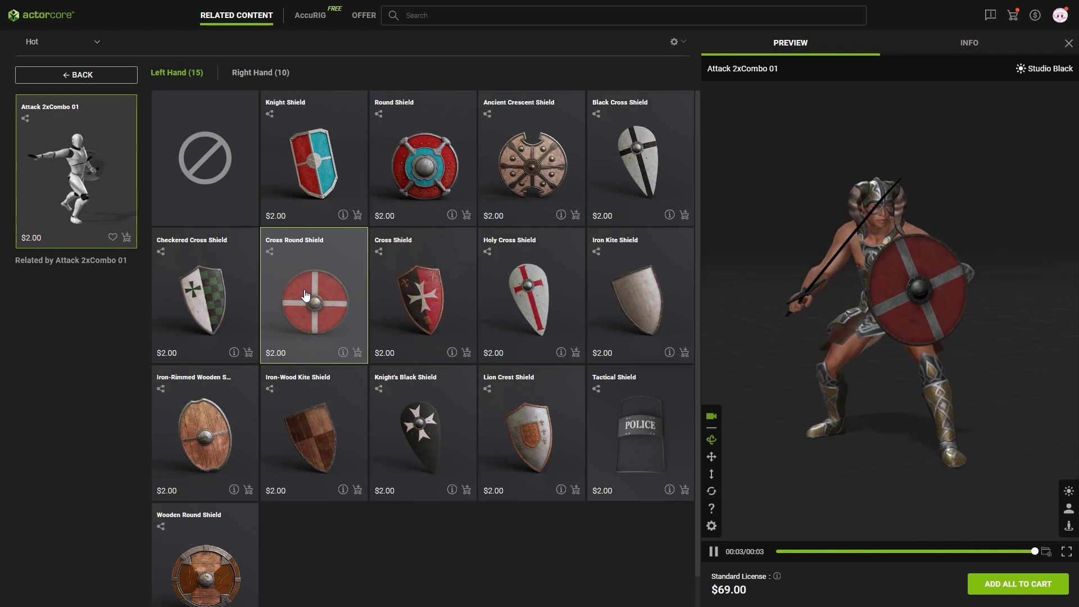
left_click(528, 155)
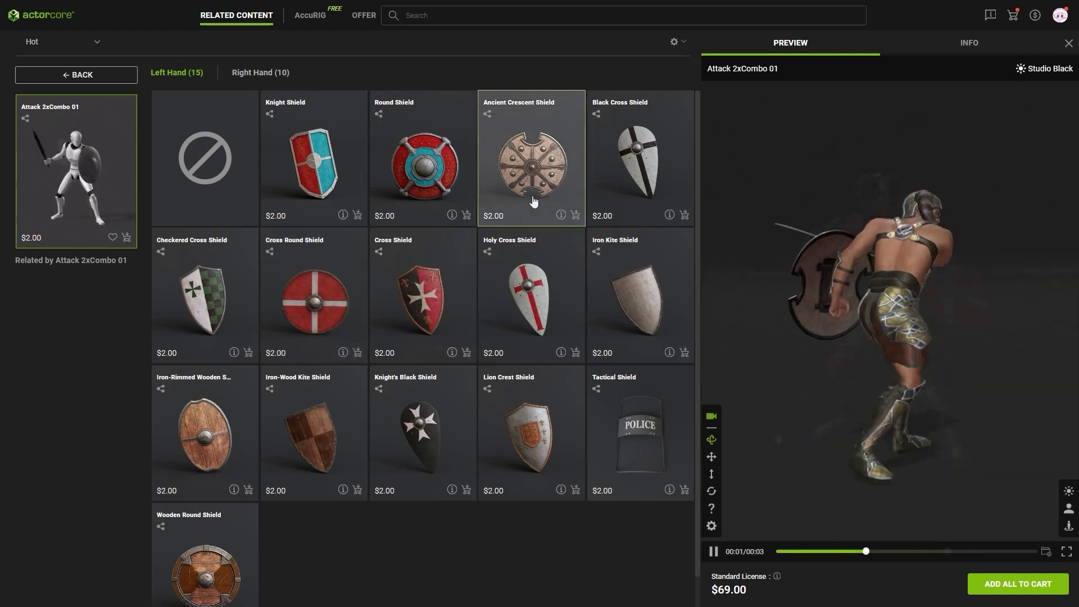
left_click(263, 73)
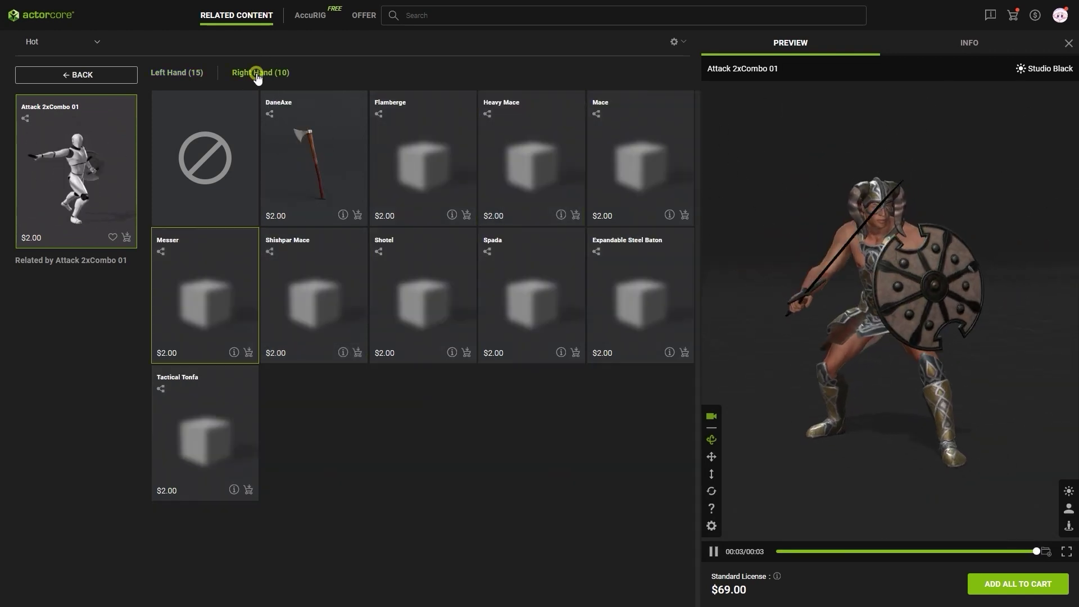
left_click(335, 182)
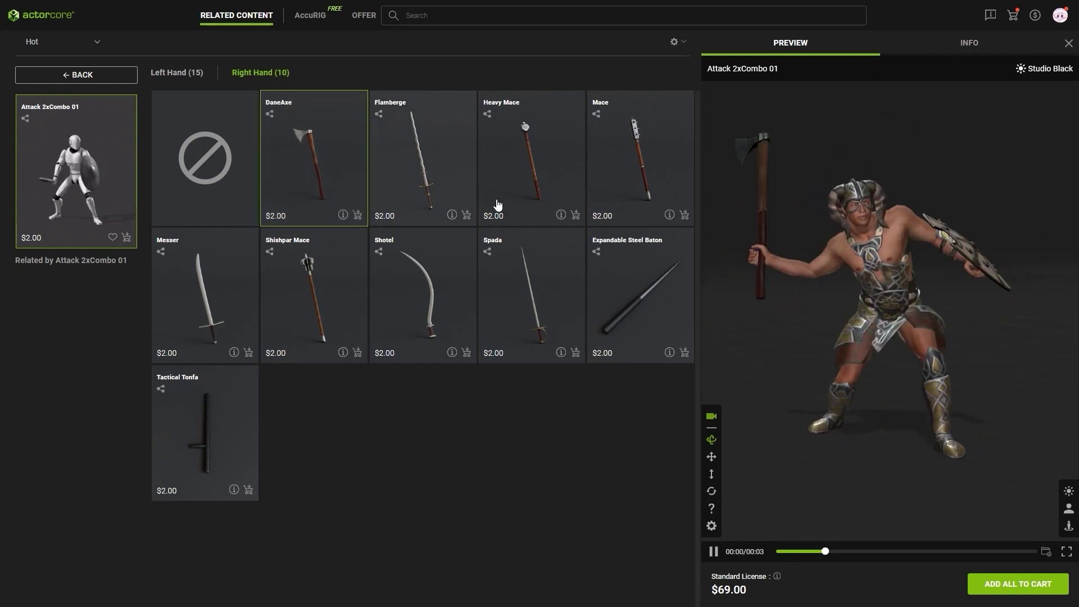
left_click(527, 176)
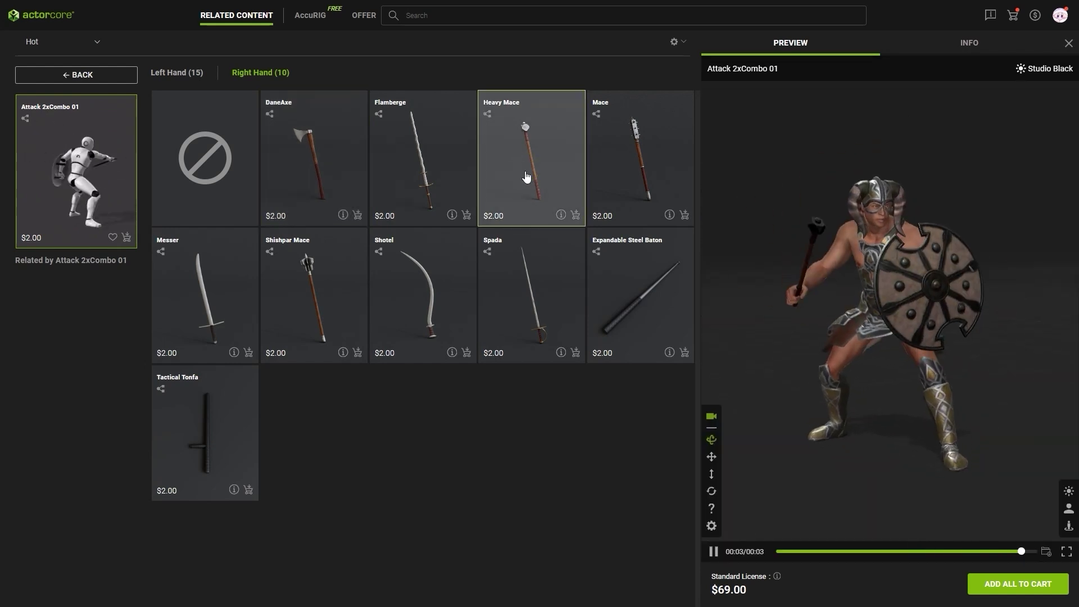
left_click(451, 285)
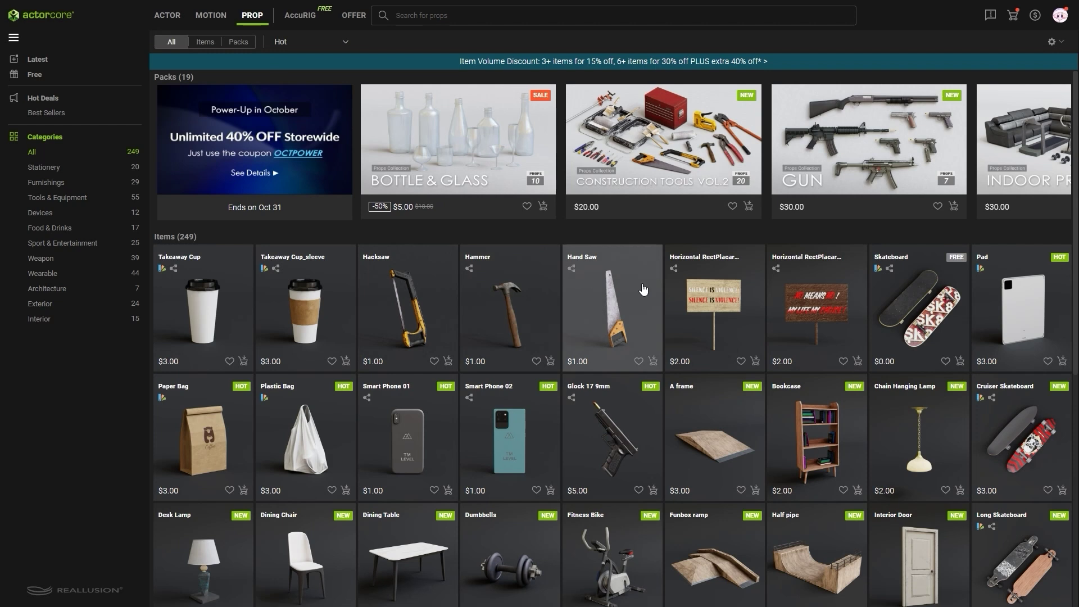
- Preview the Horizontal RectPlacard_B prop and browse its related content
left_click(686, 331)
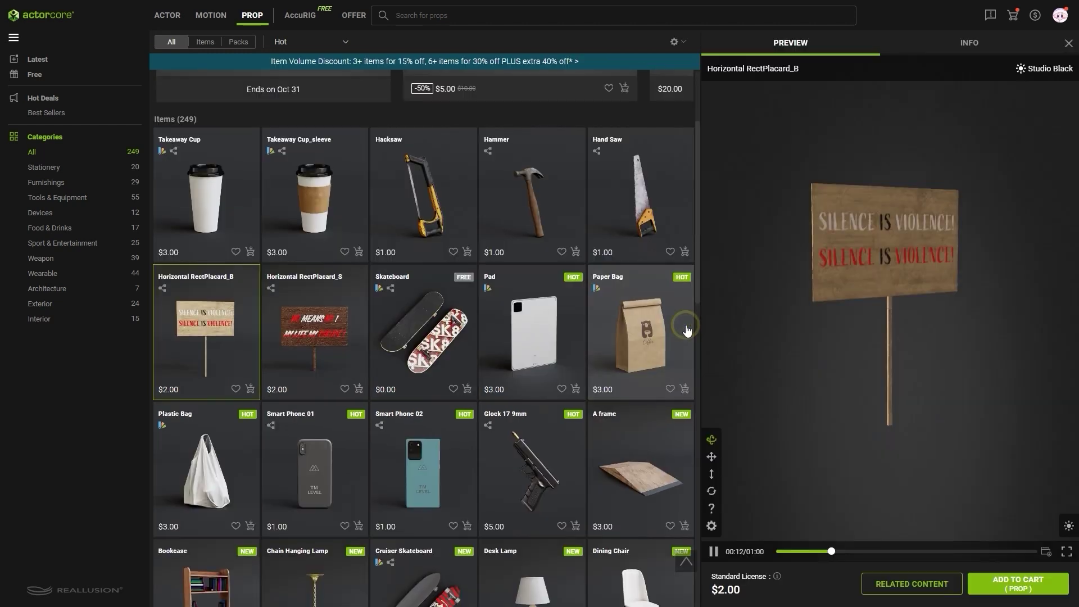
left_click(862, 581)
left_click(346, 145)
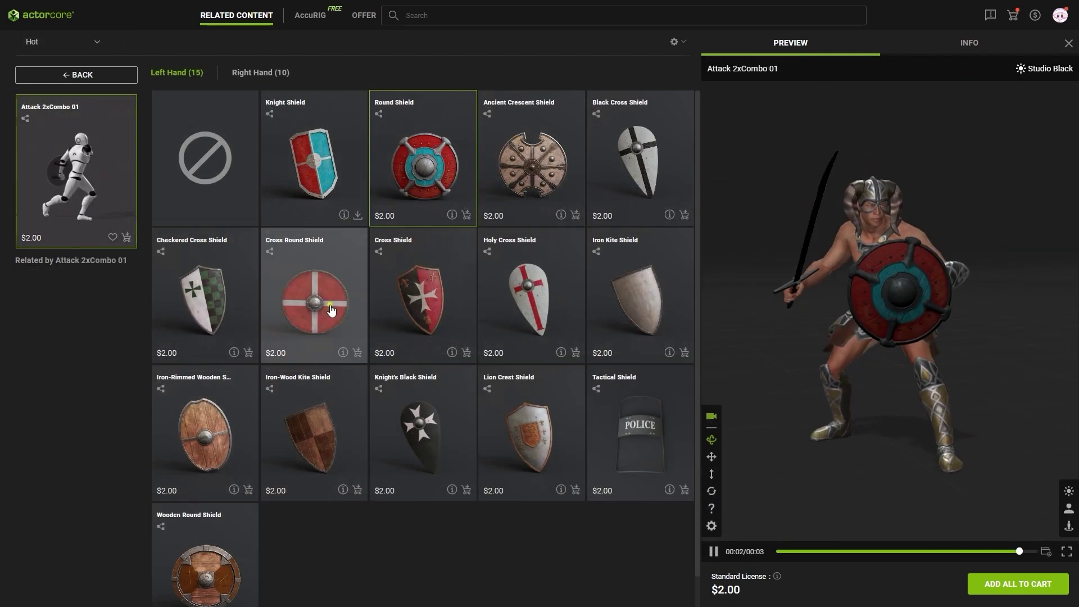
- Equip the Cross Round Shield, read its product information, and follow the link to the Props Collection - Medieval Shields pack
left_click(332, 310)
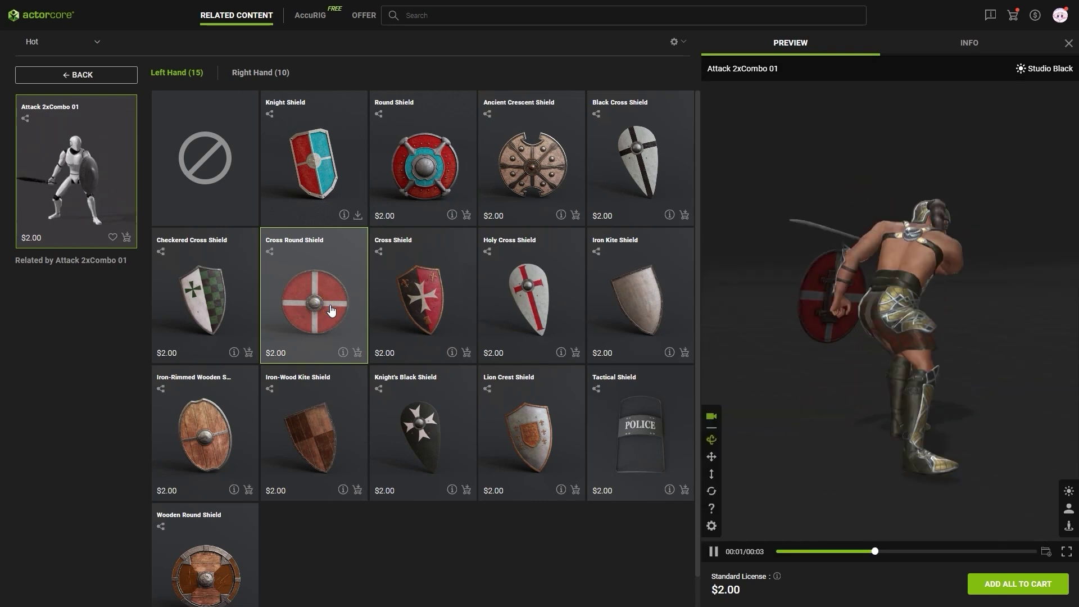
left_click(343, 353)
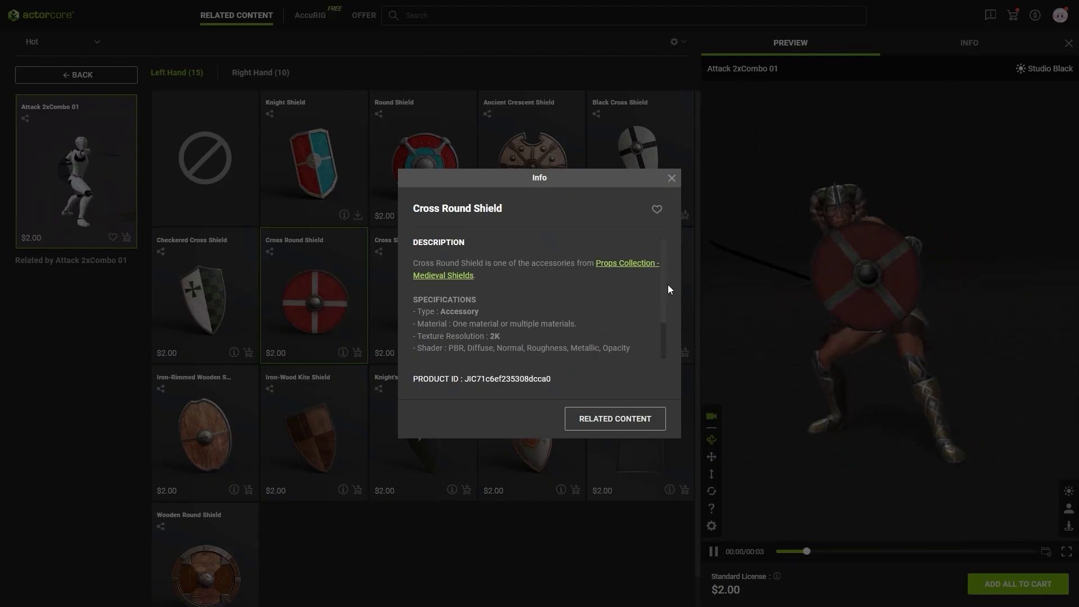
mouse_move(662, 284)
left_mouse_down()
mouse_move(662, 327)
mouse_move(662, 271)
left_mouse_up()
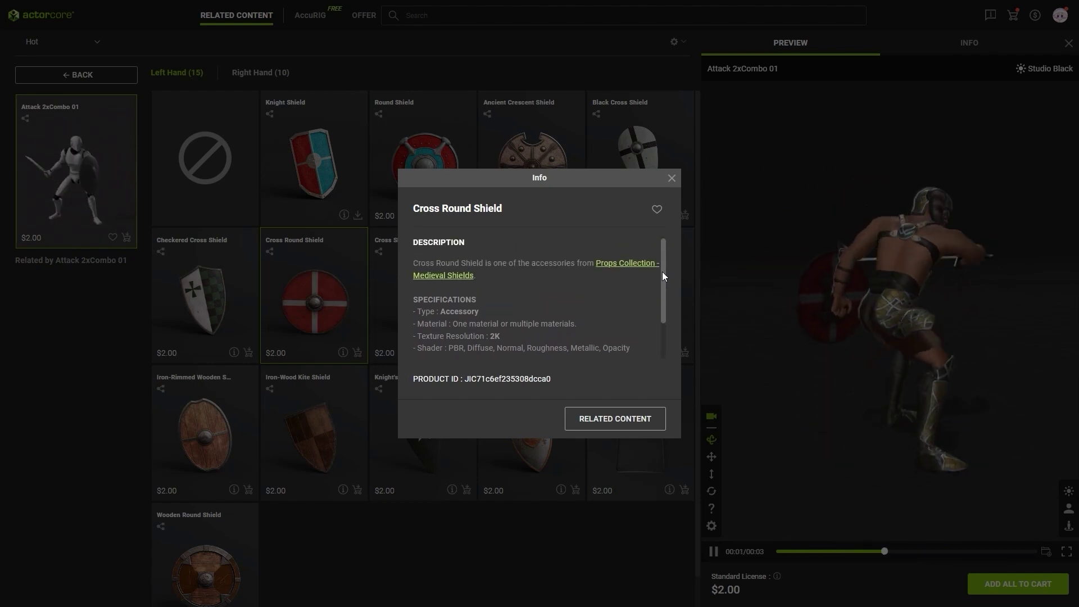
left_click(620, 266)
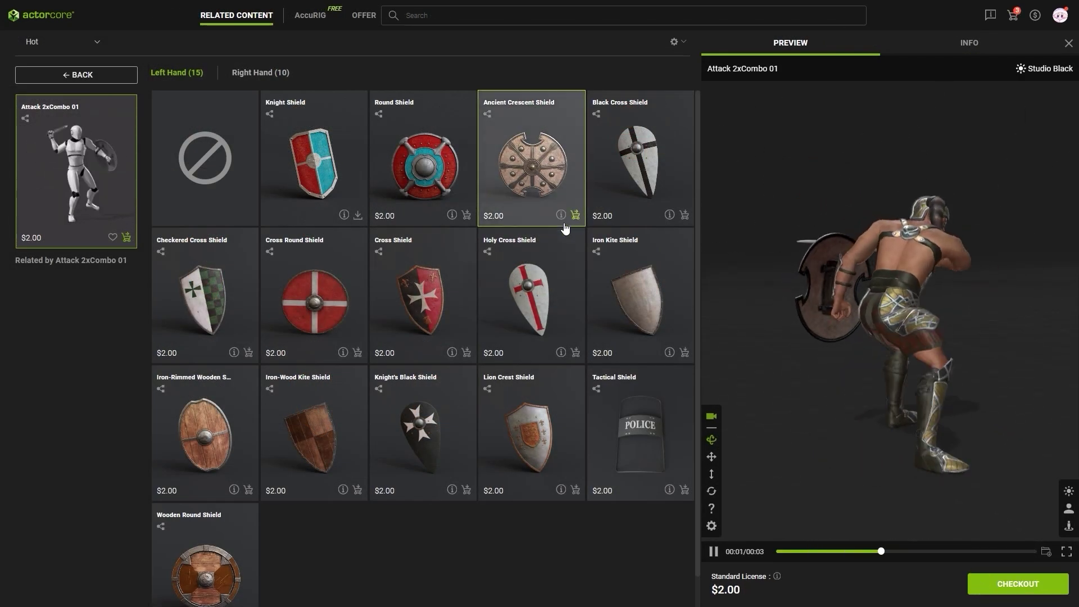
- Check the download settings of the Heavy Mace among the right-hand props, and close them without downloading
left_click(262, 76)
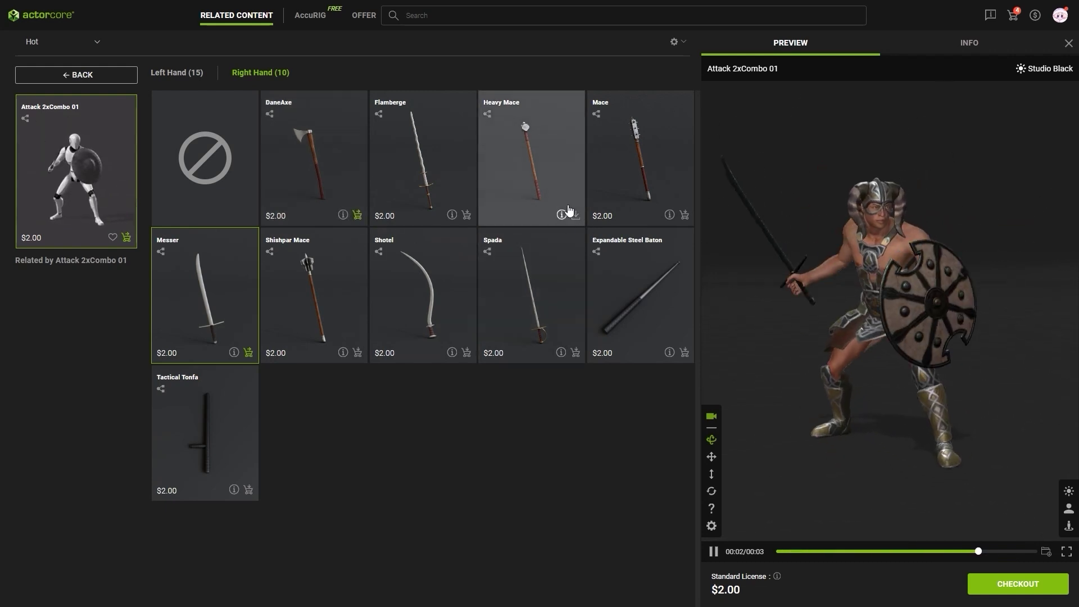
left_click(576, 216)
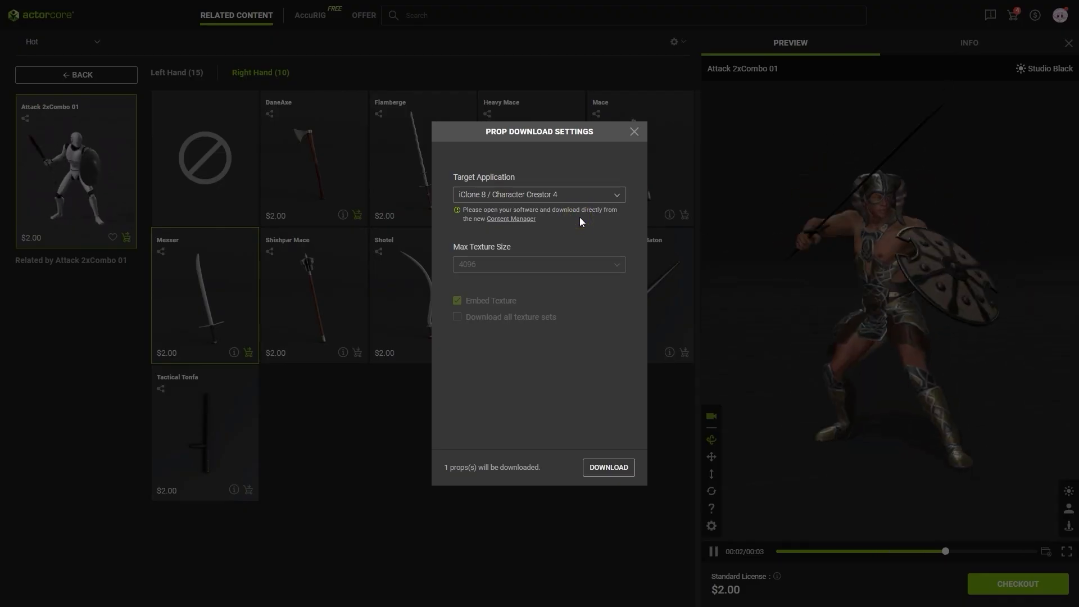
left_click(634, 134)
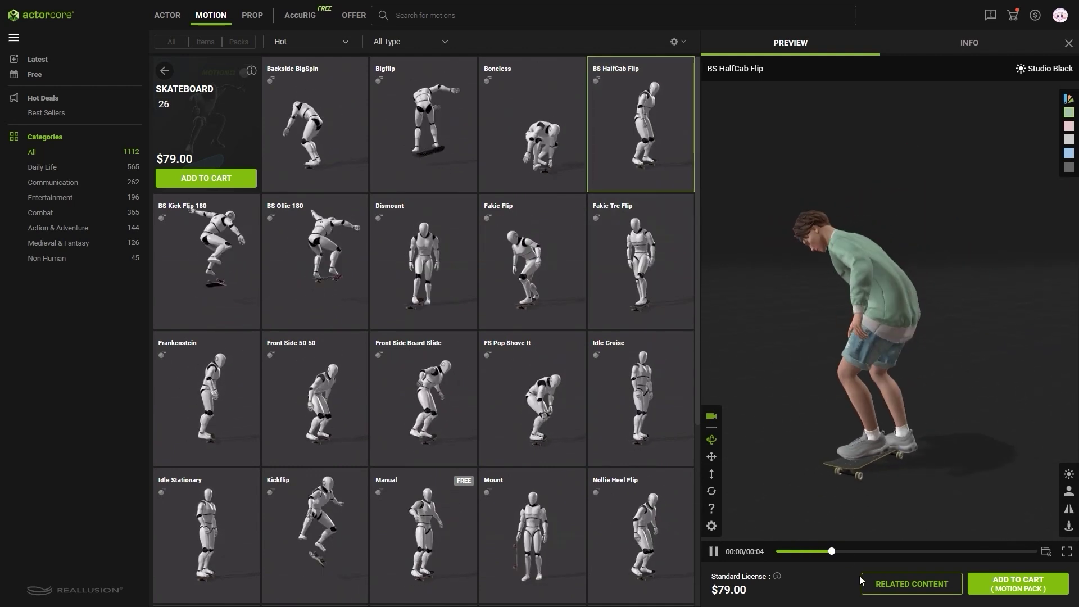
- Add the Cruiser Skateboard from BS HalfCab Flip's related content to the cart, and expand the BS HalfCab Flip entry in the cart
left_click(869, 592)
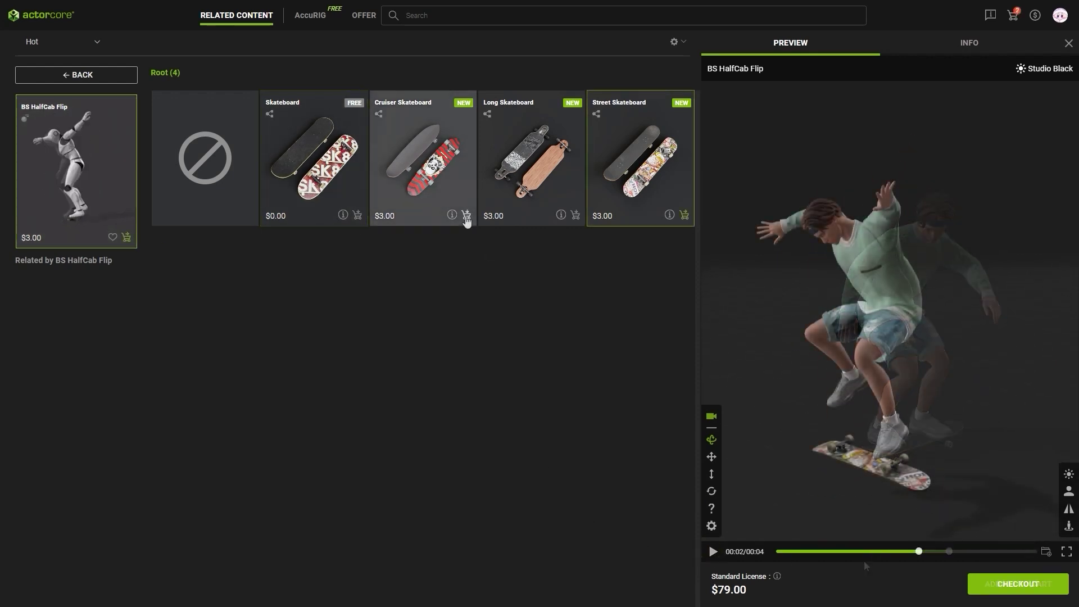
left_click(467, 216)
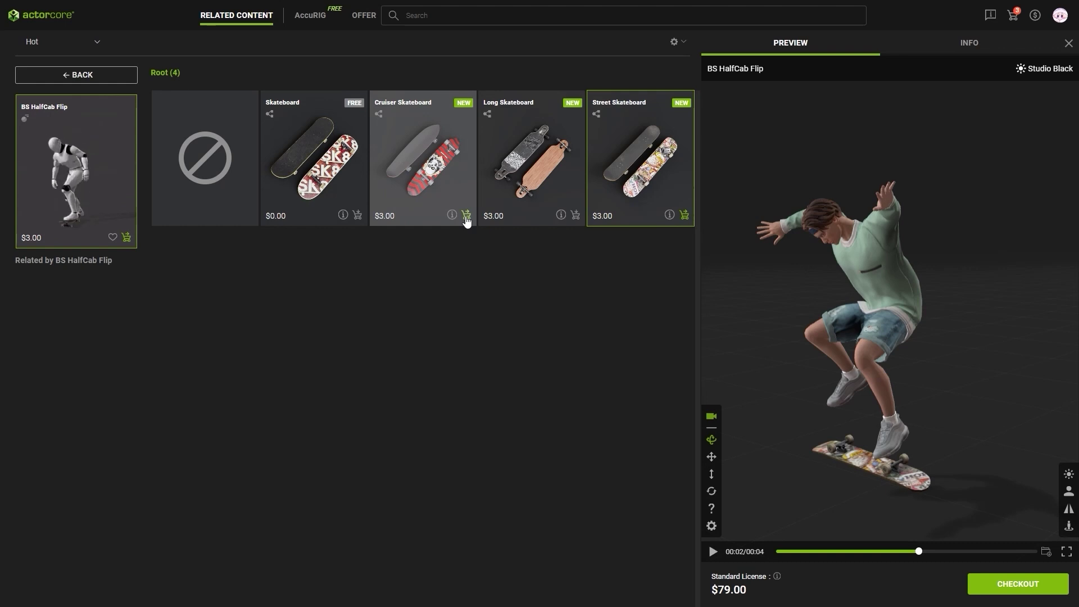
left_click(975, 590)
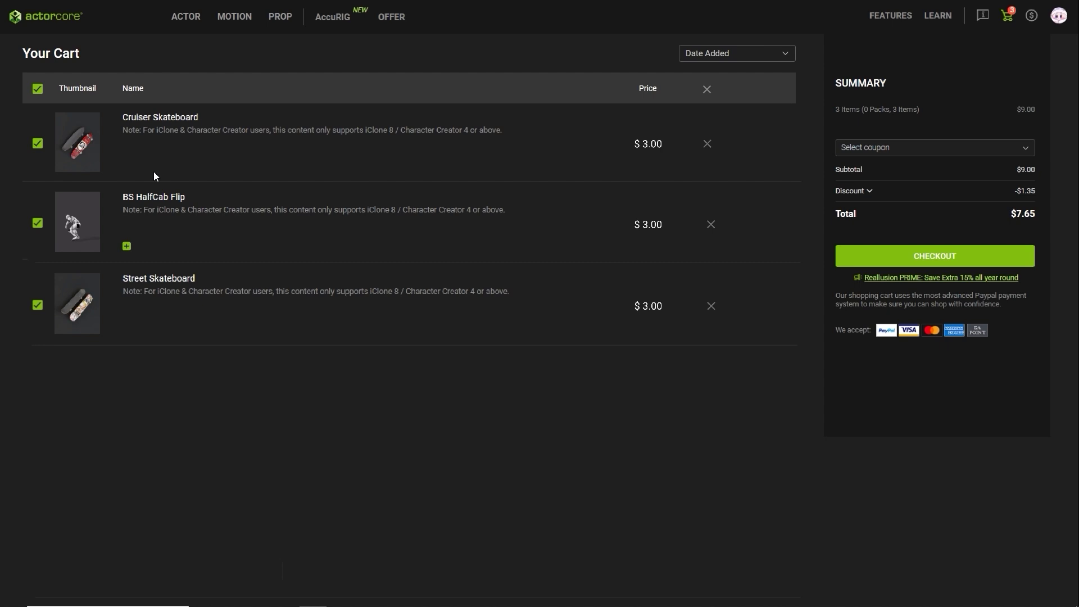
left_click(127, 247)
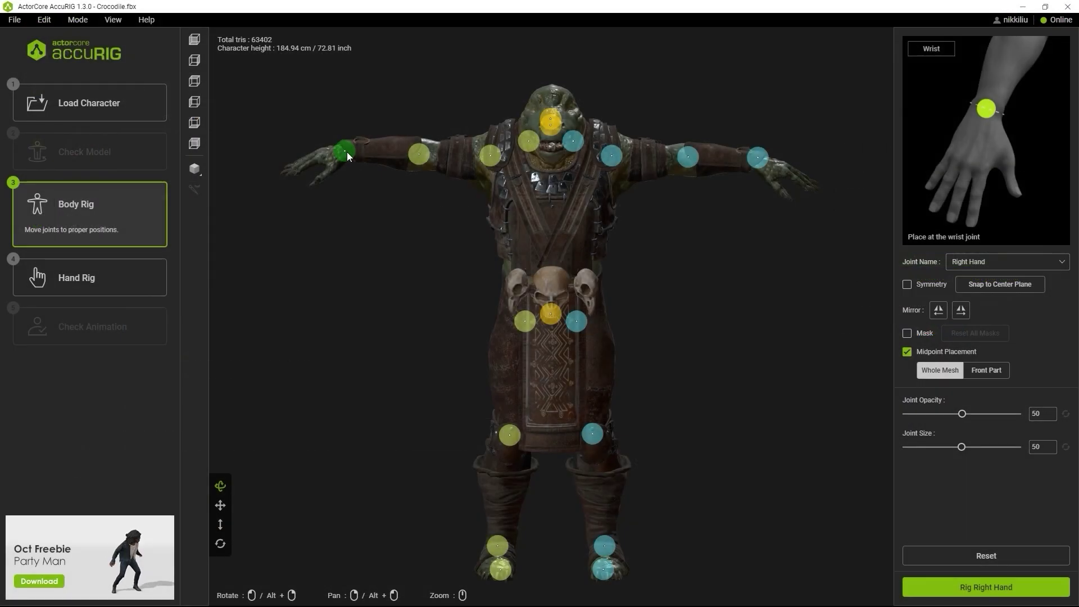
- In AccuRIG, start rigging the Crocodile's right hand and move the index finger's third joint up toward the knuckle
left_click(925, 586)
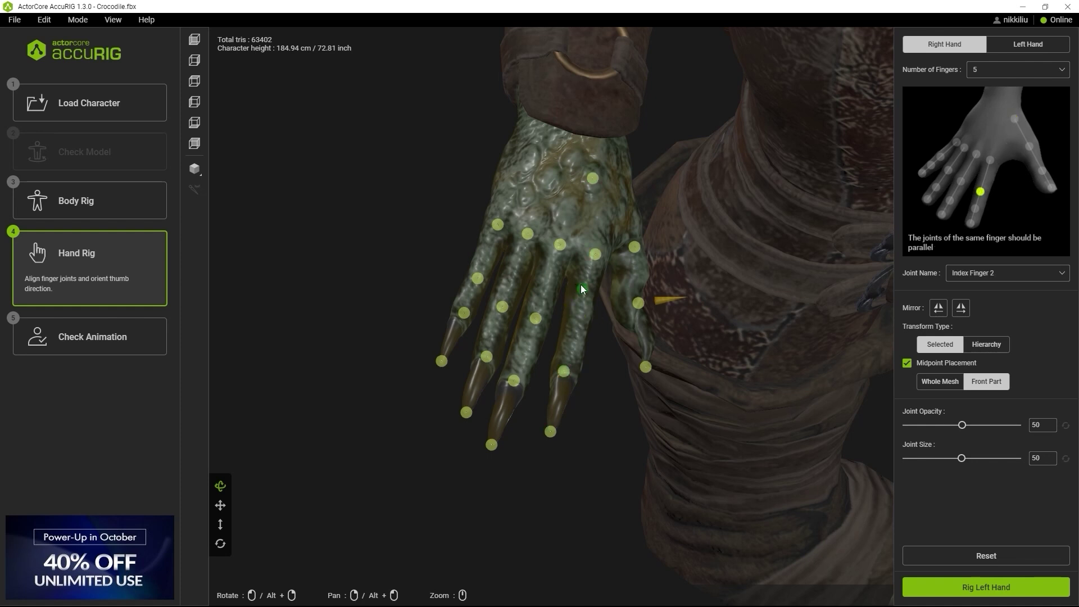
left_click_drag(564, 371, 576, 328)
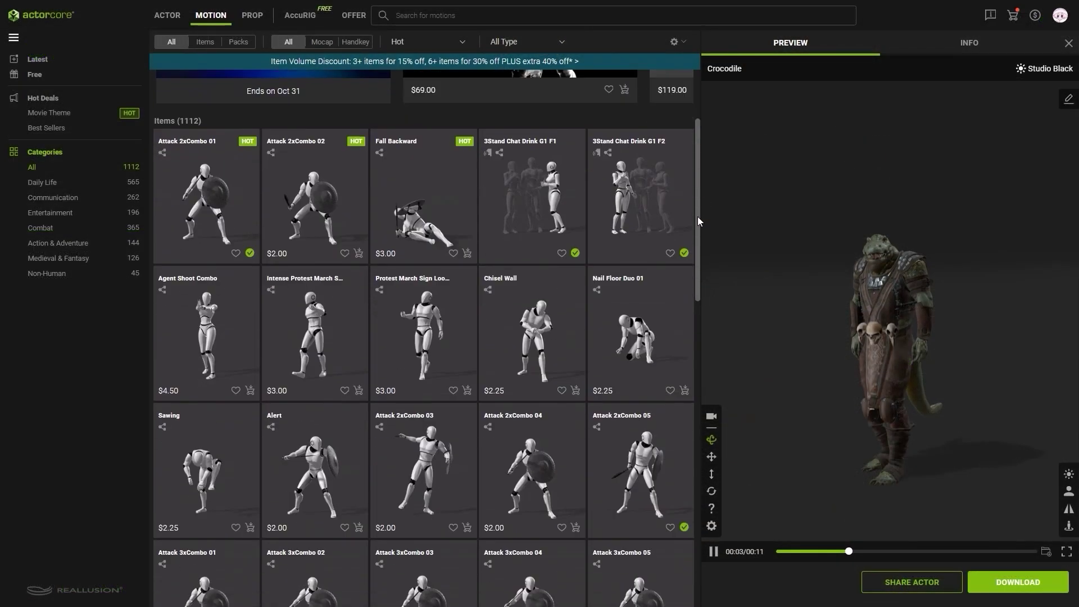
- Preview Attack 2xCombo 04 on the Crocodile with the camera following, and try the Iron Kite Shield from the motion's related content
left_click_drag(697, 217, 699, 325)
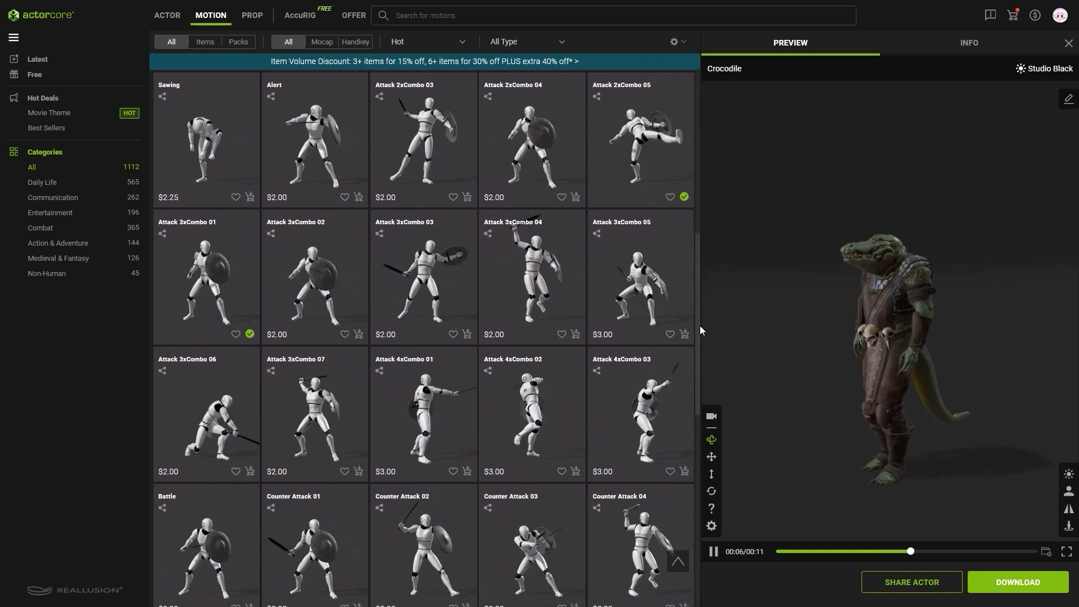
left_click(544, 166)
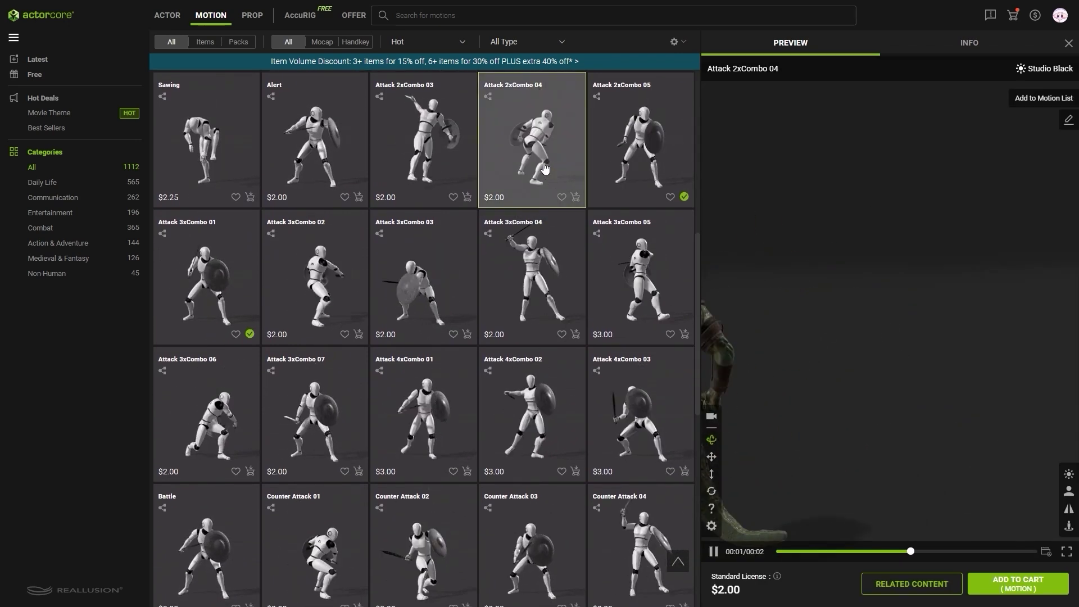
left_click(710, 415)
left_click(867, 585)
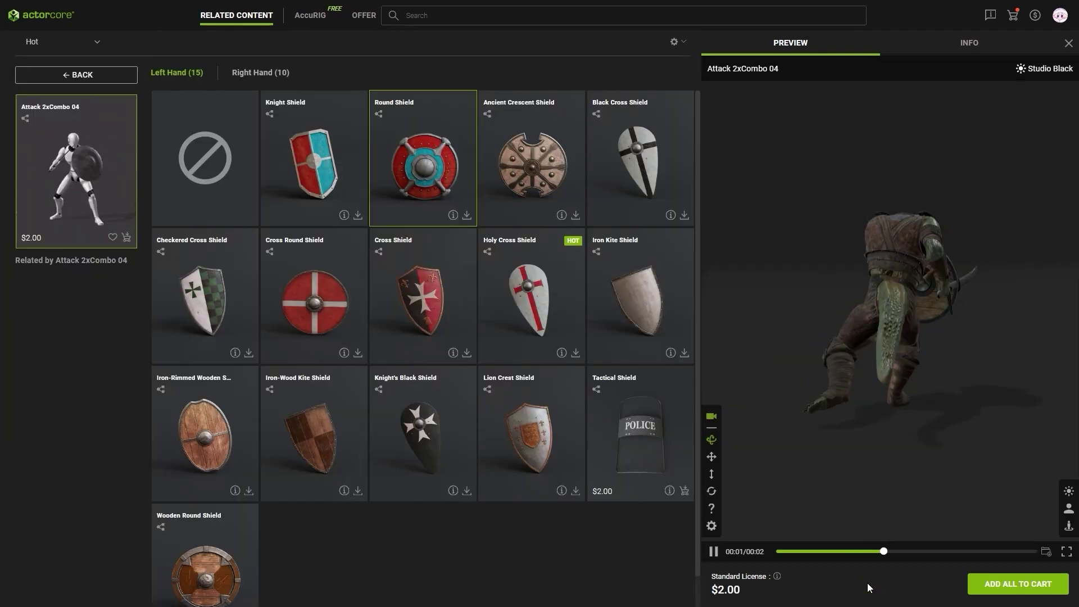
left_click(685, 324)
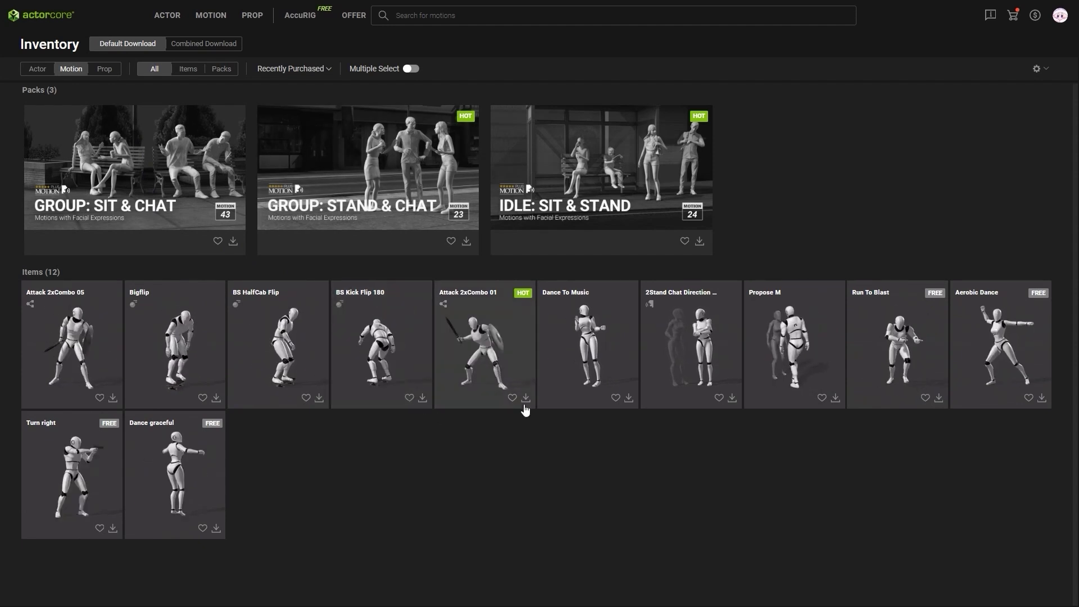
- Enable multiple selection in the motion inventory and add Group: Stand & Chat, BS Kick Flip 180 and Attack 2xCombo 01 to the download list
left_click(414, 74)
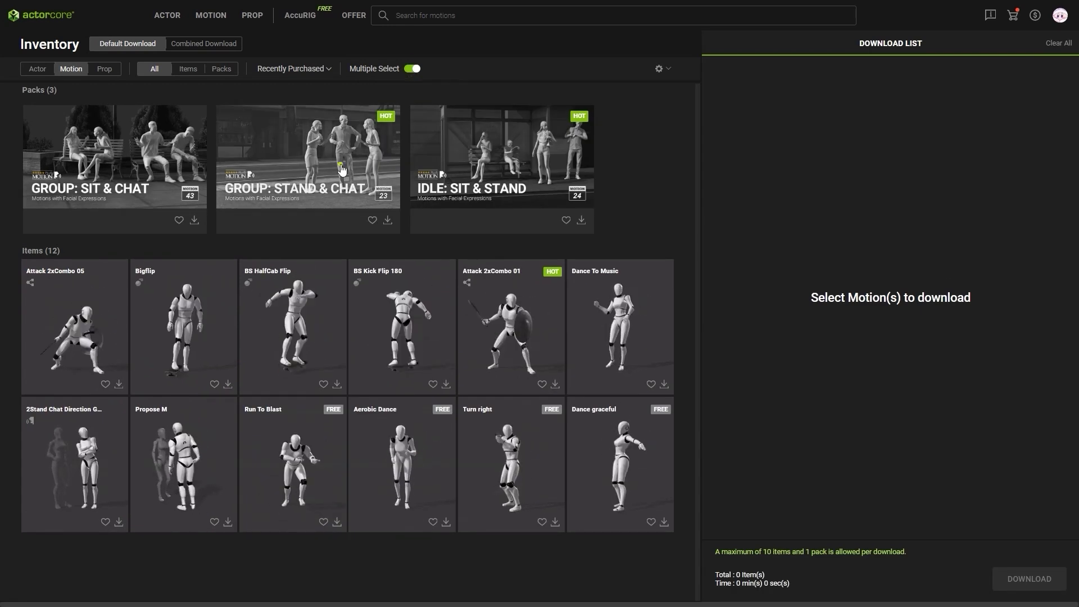
left_click(351, 133)
left_click(402, 322)
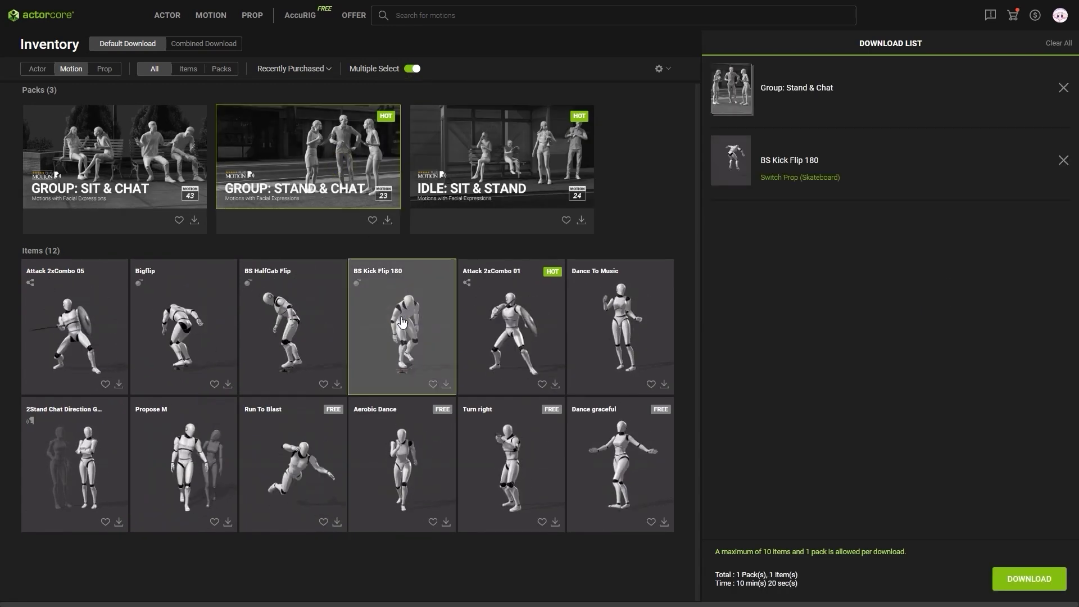
left_click(503, 323)
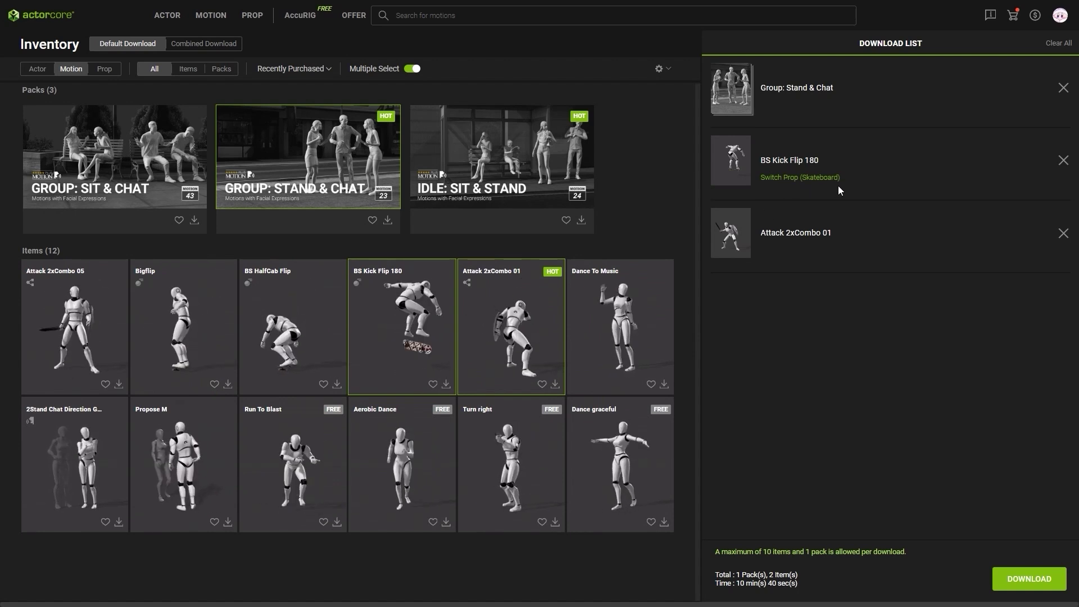
- Download the listed motions retargeted to Casual-M-0115, with Blender as the target application and all texture sets included
left_click(996, 581)
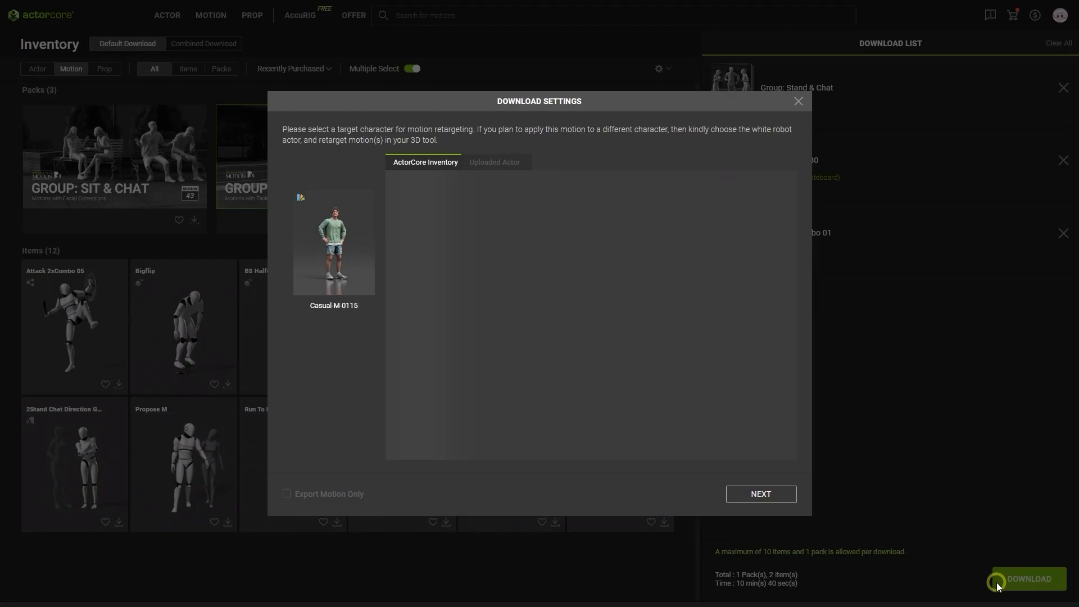
left_click(780, 495)
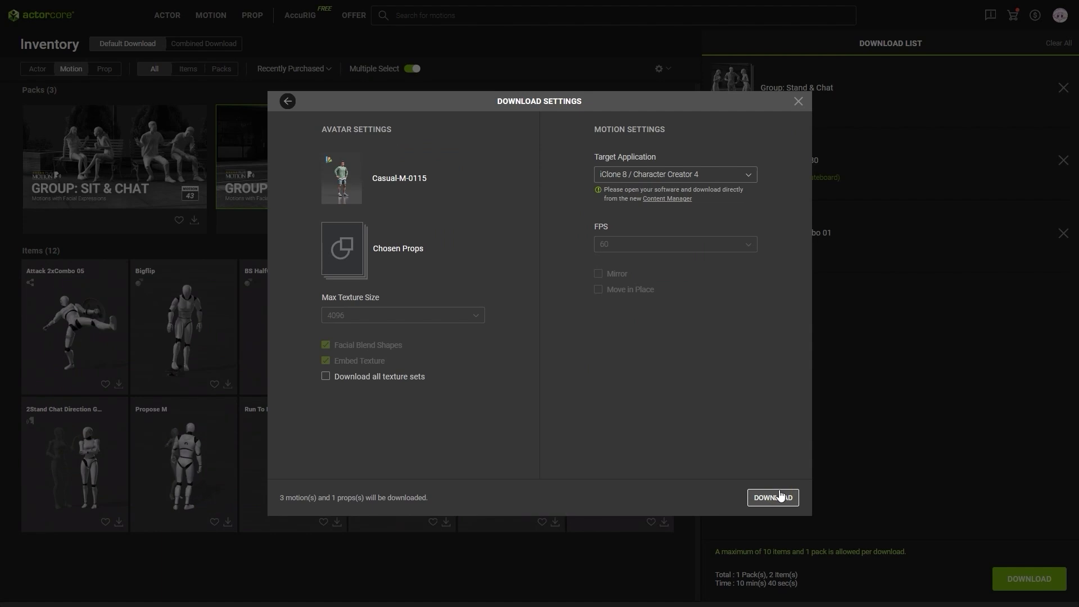
left_click(734, 180)
scroll(756, 230, "up", 3)
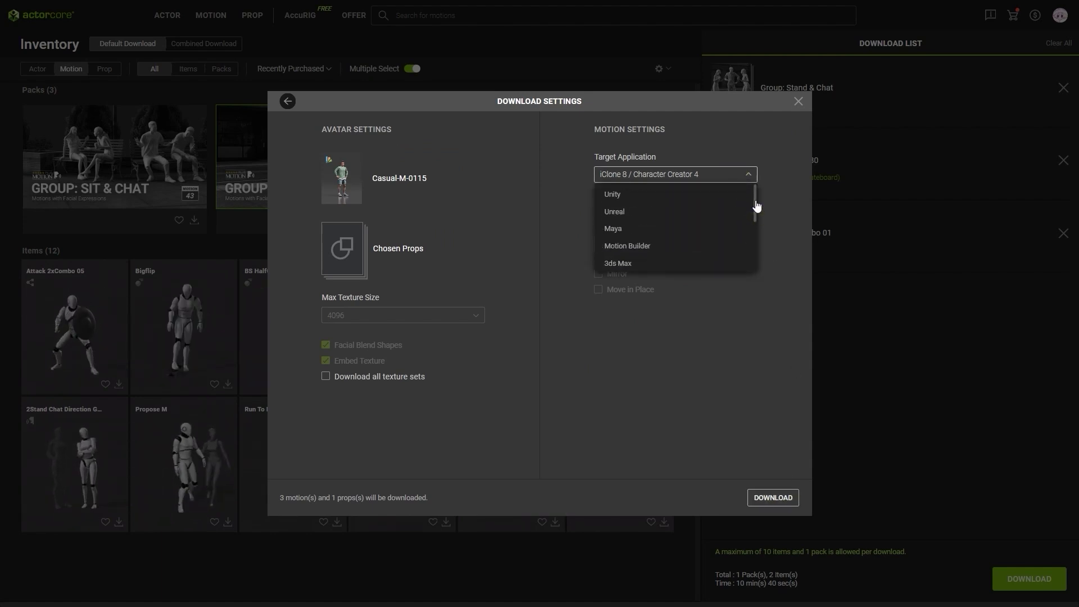
mouse_move(757, 206)
left_mouse_down()
mouse_move(755, 272)
mouse_move(757, 228)
left_mouse_up()
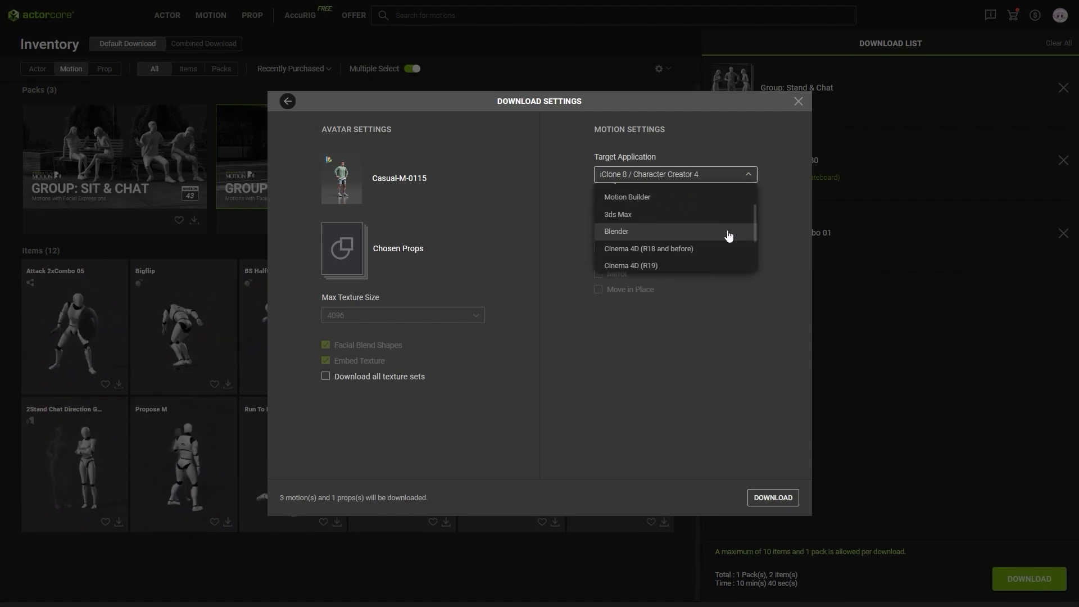
left_click(728, 232)
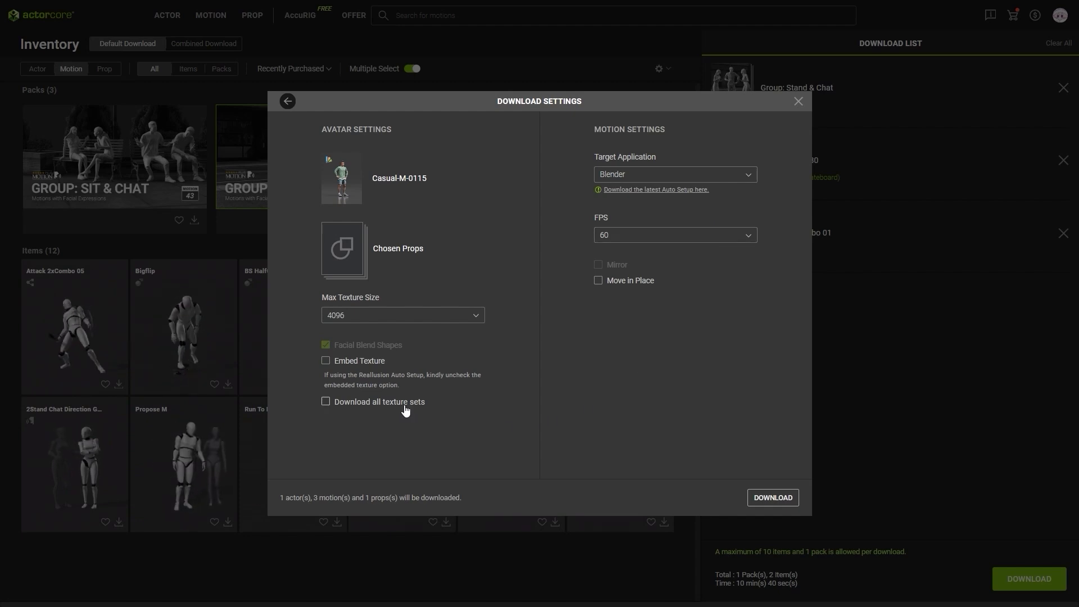
left_click(772, 498)
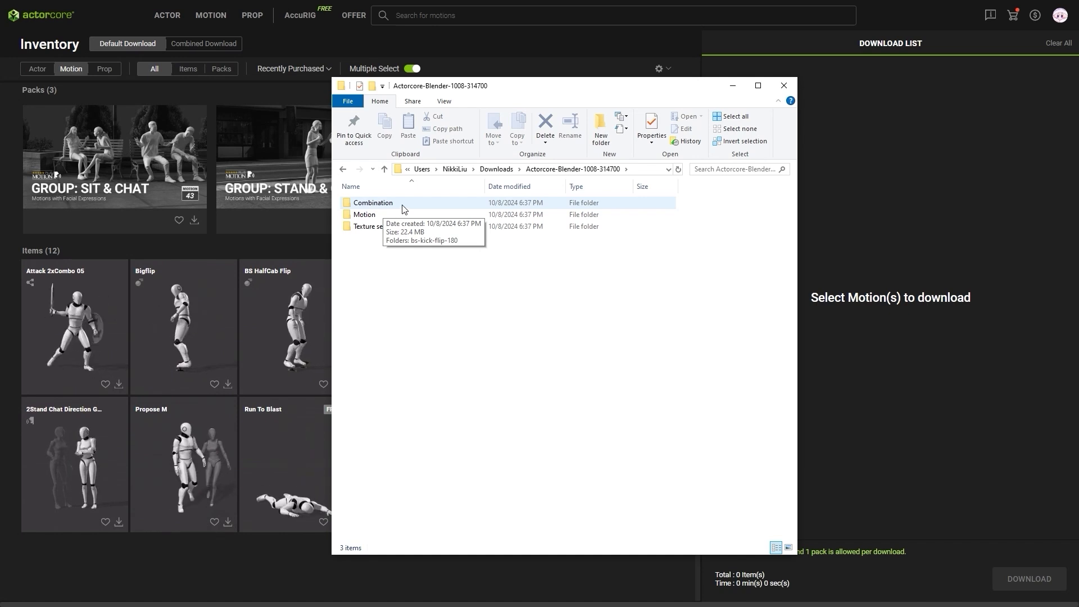
- Examine the downloaded Combination folder with its bs-kick-flip-180 subfolder, and the Motion folder
double_click(402, 206)
double_click(375, 205)
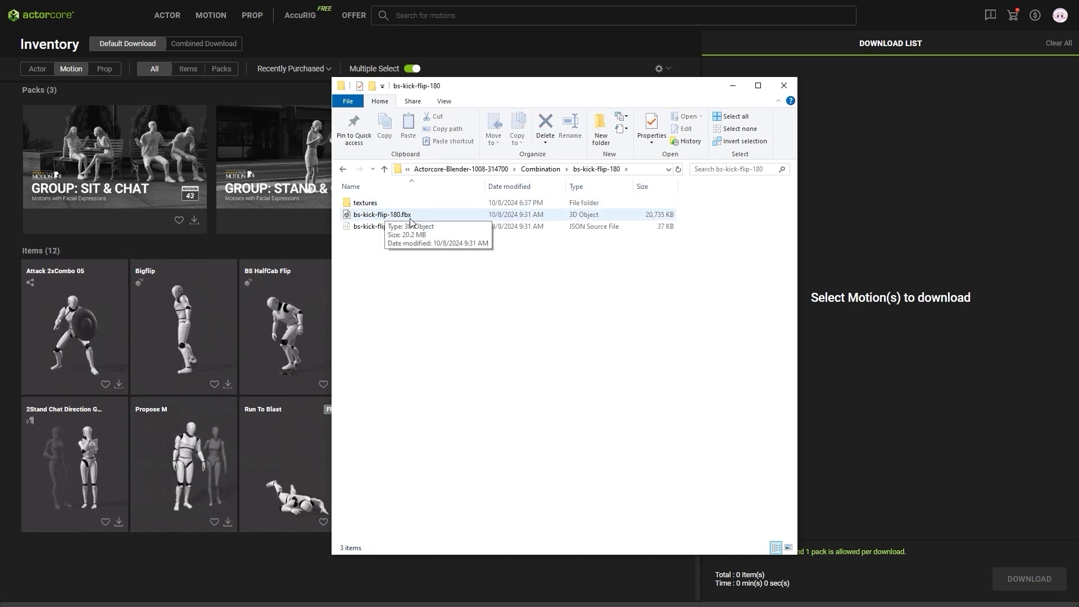
left_click(342, 169)
left_click(342, 170)
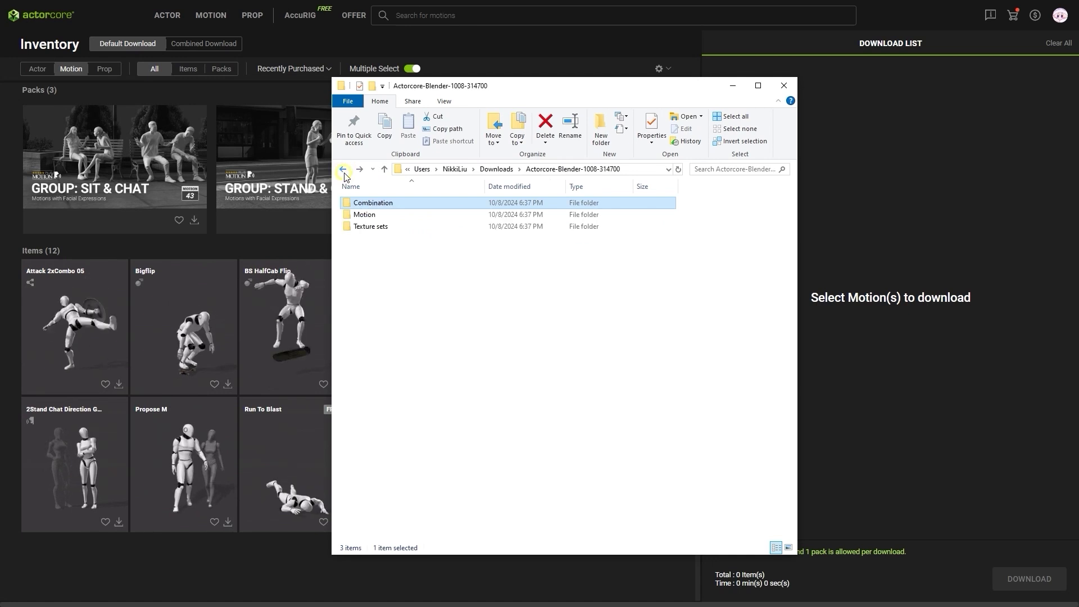
double_click(378, 215)
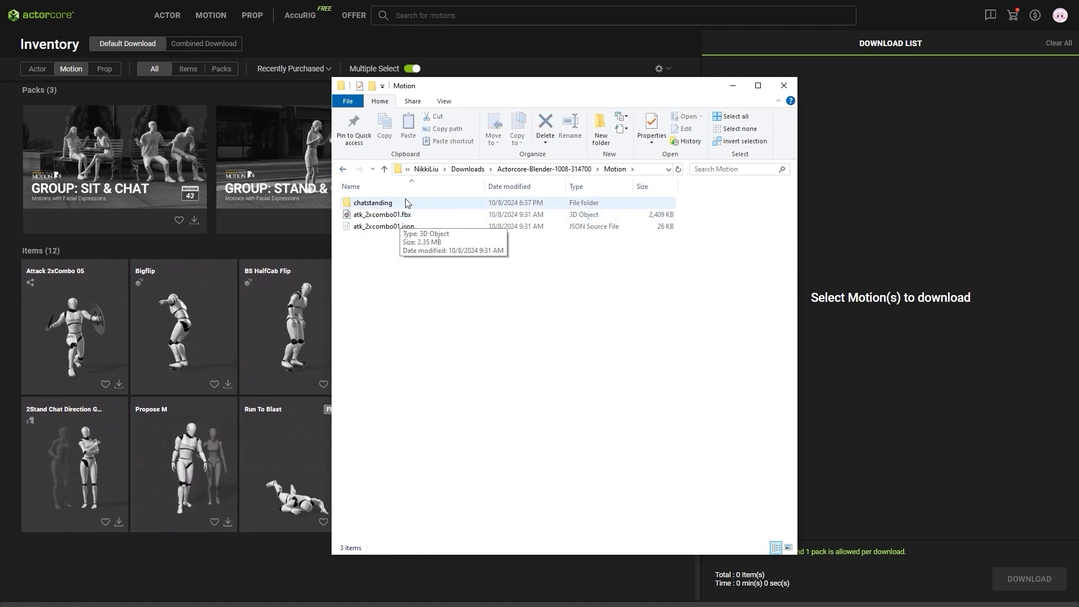
key("alt+Left")
- Examine the downloaded texture sets for the Casual-M-0115 actor and open set 01
double_click(394, 227)
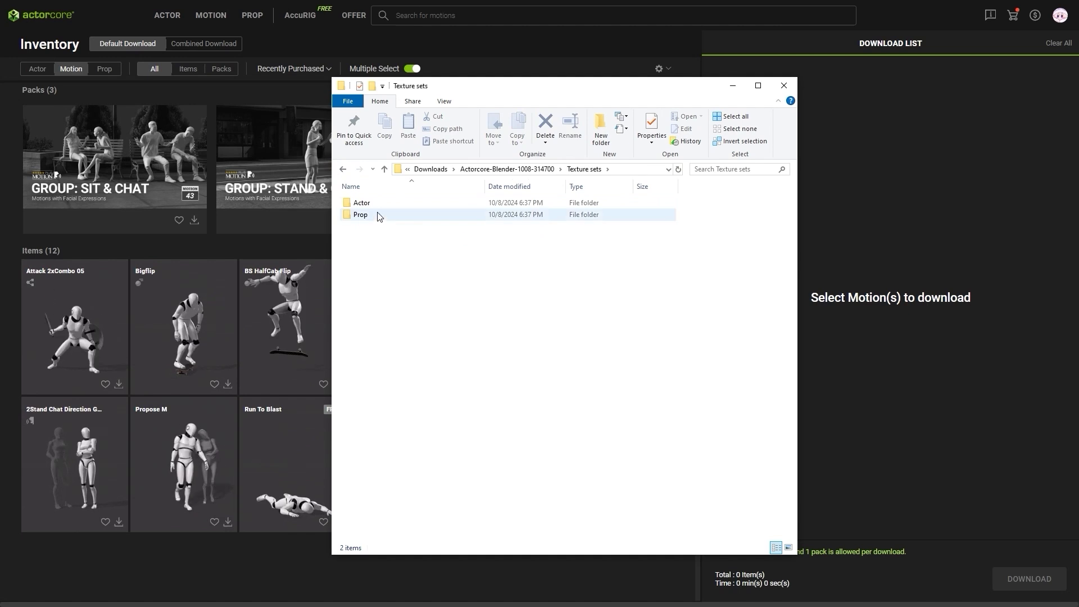
double_click(378, 203)
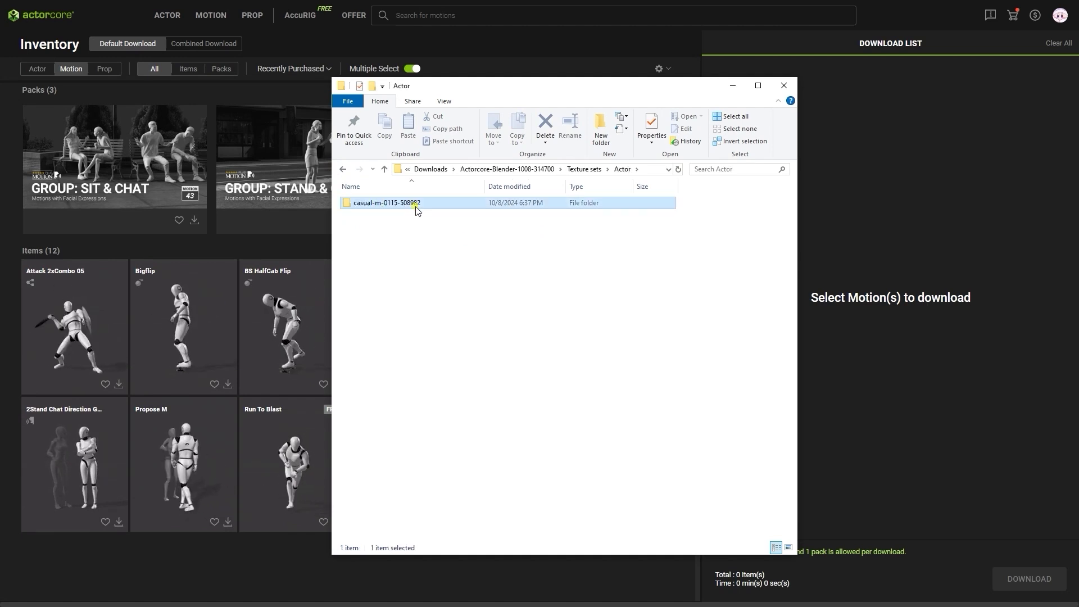
double_click(379, 204)
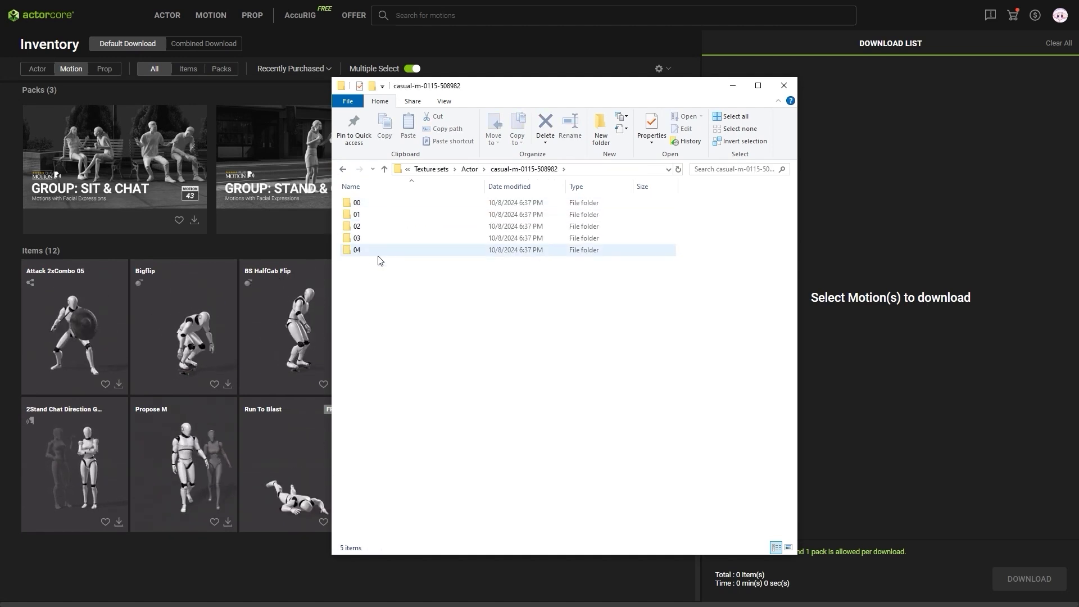
double_click(377, 216)
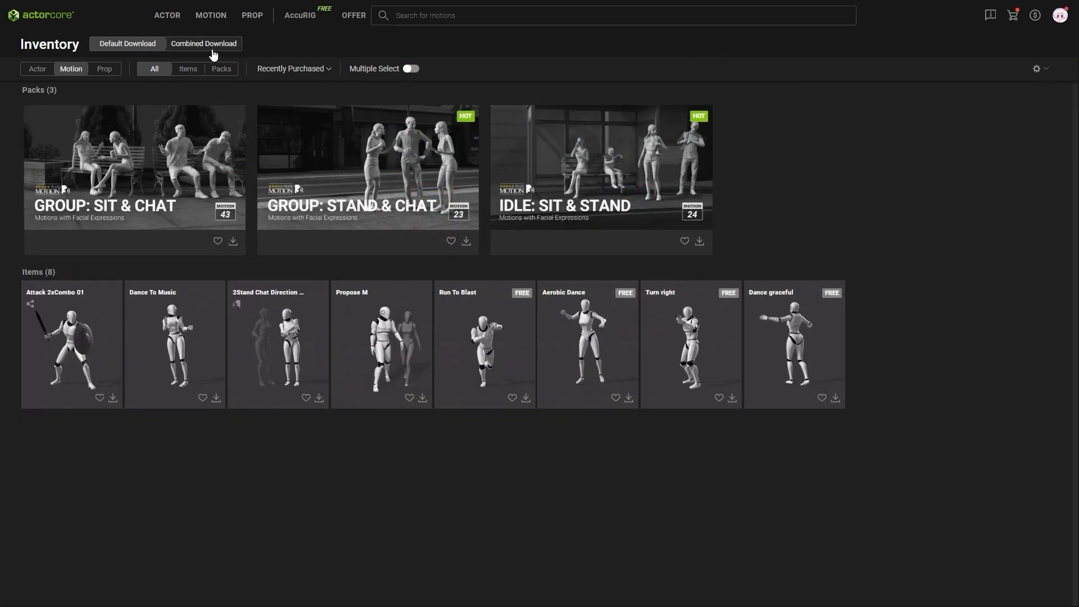
- Set up a combined download with the Barbarian - M actor and the Attack 2xCombo 01 motion, previewed with the camera following
left_click(204, 44)
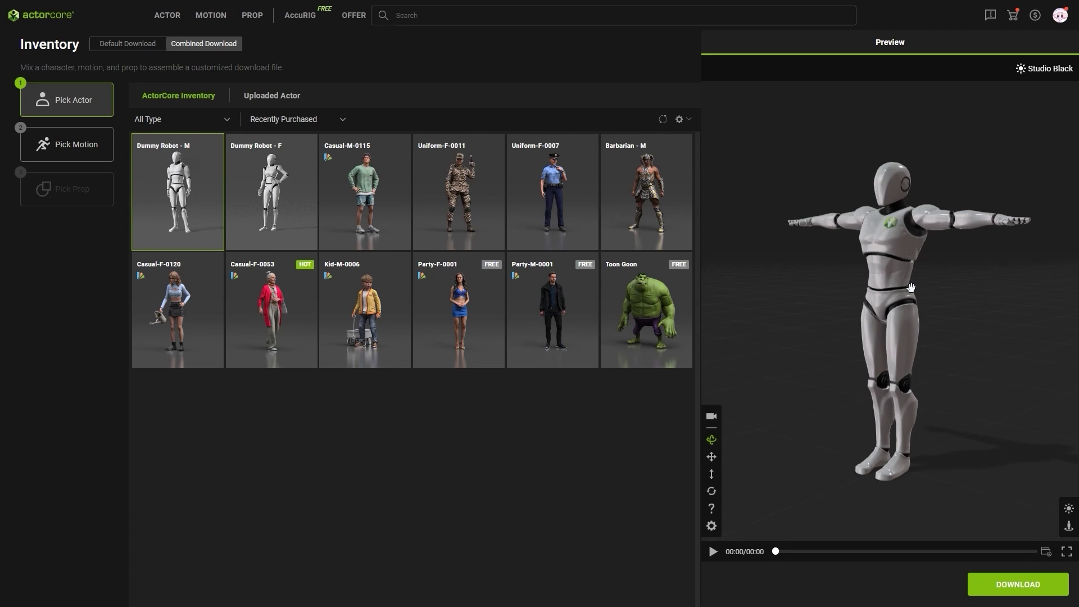
left_click(638, 209)
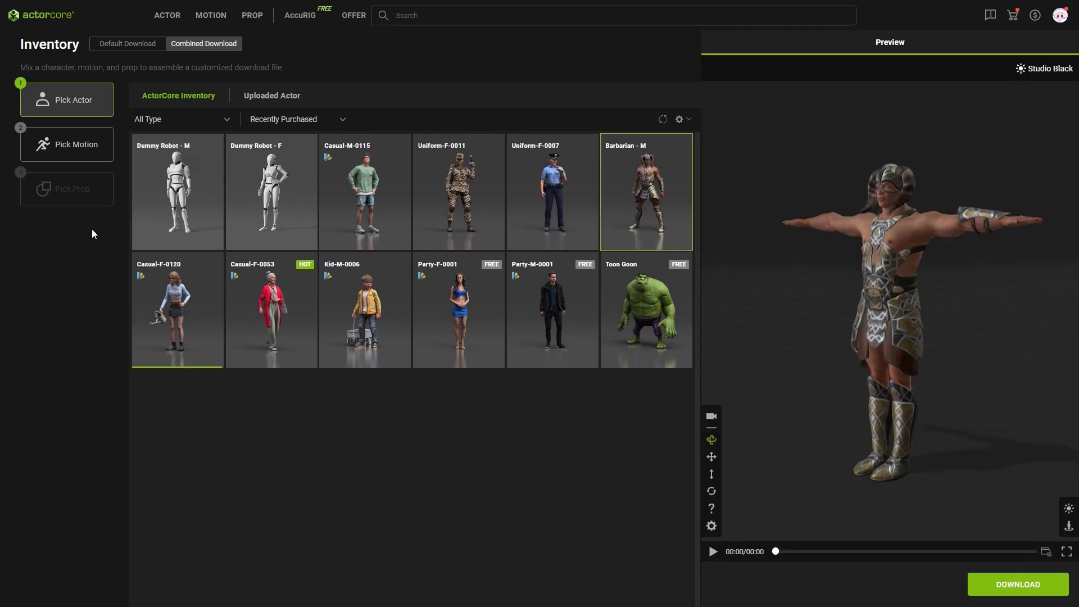
left_click(90, 159)
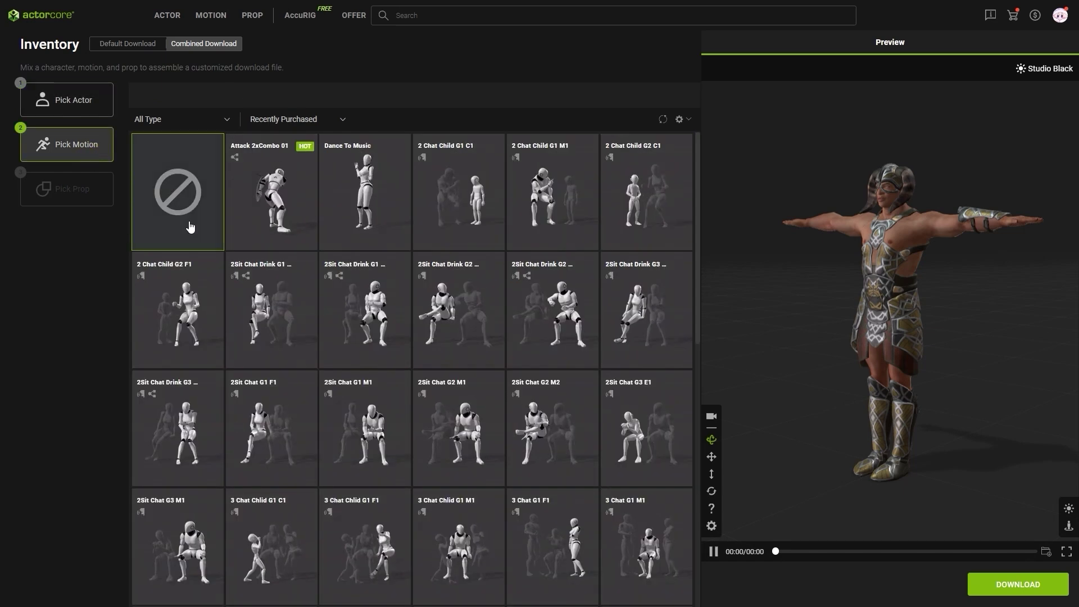
left_click(270, 210)
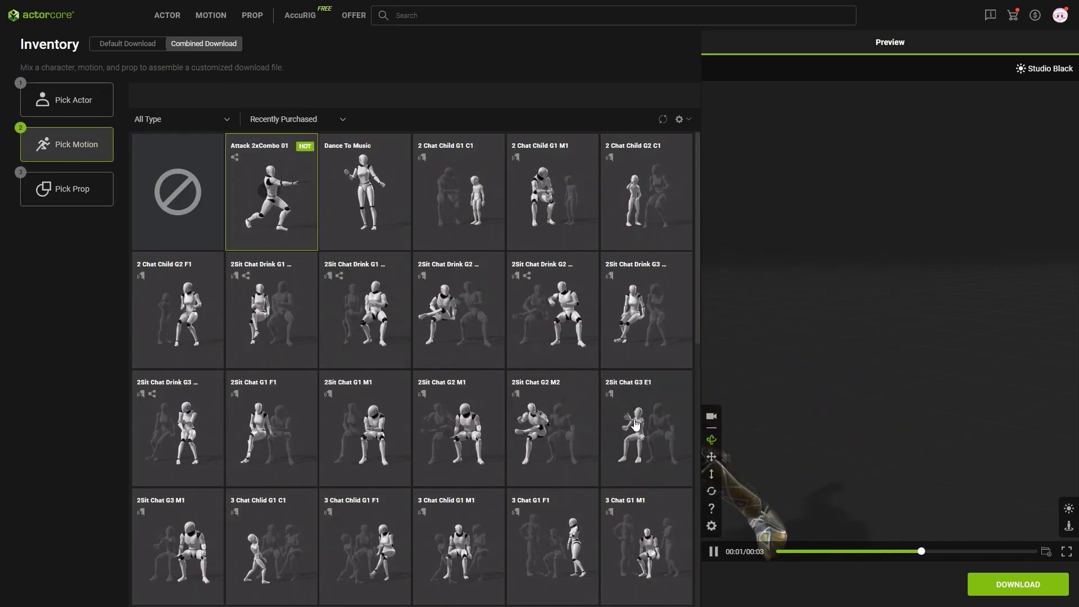
left_click(711, 416)
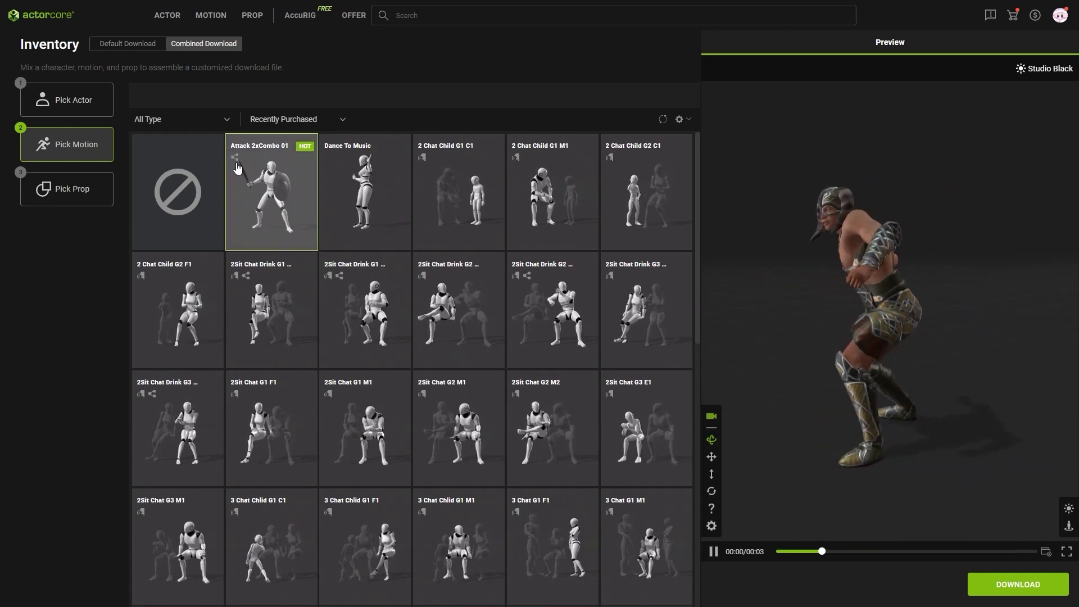
- Try the Knight Shield, then equip the Barbarian with the Ancient Crescent Shield in the left hand and the Messer in the right
left_click(82, 199)
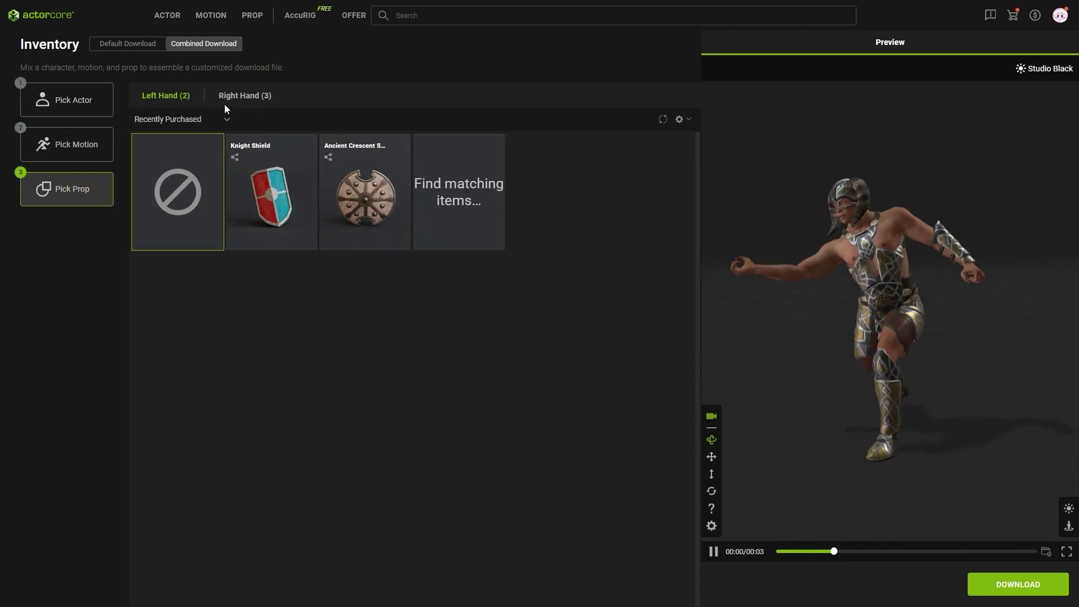
left_click(278, 228)
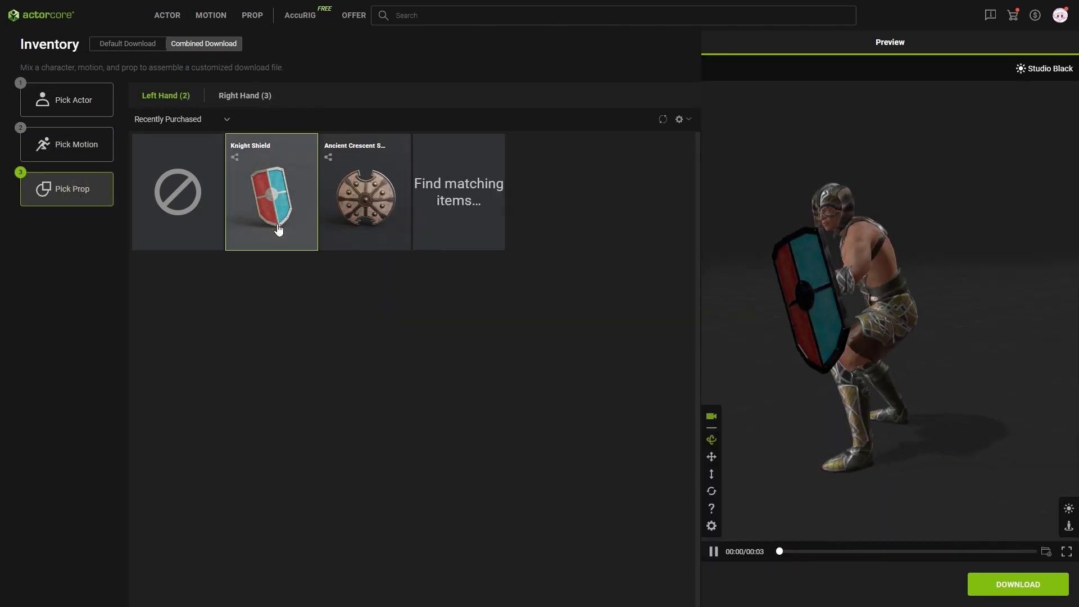
left_click(402, 219)
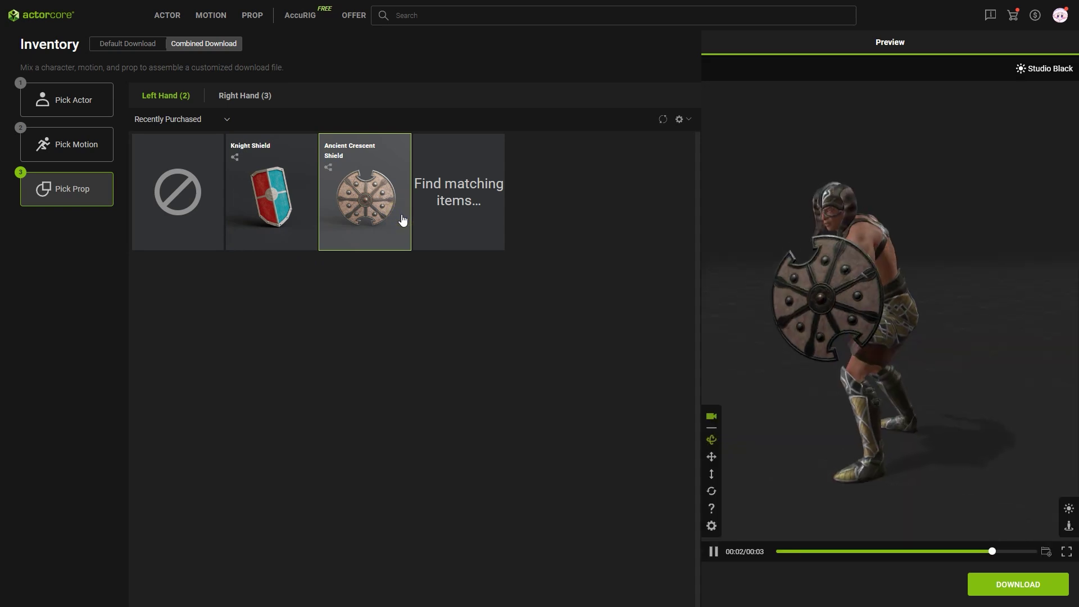
left_click(247, 98)
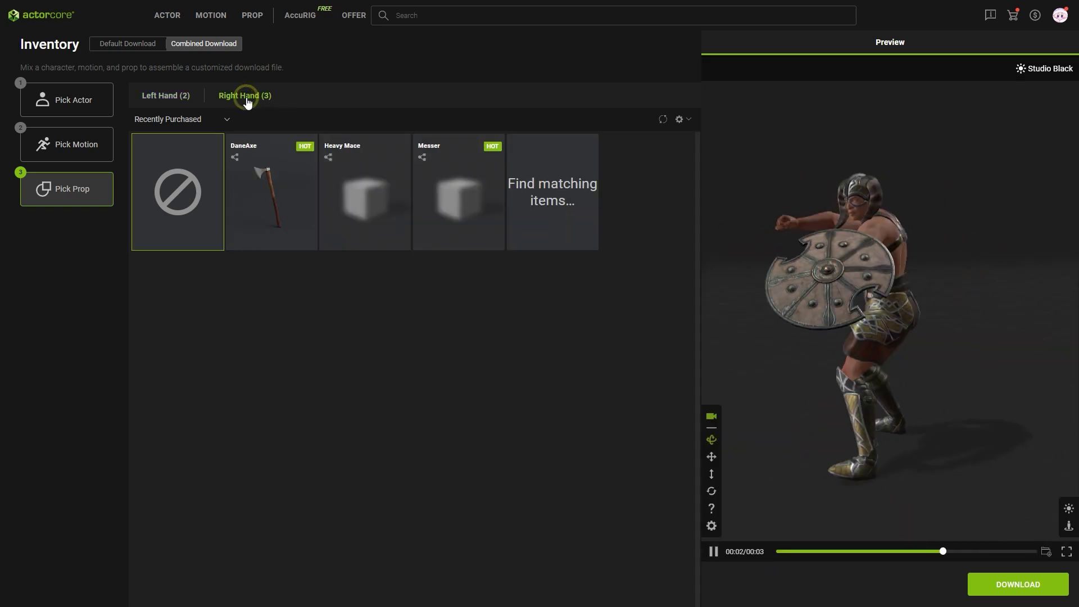
left_click(434, 213)
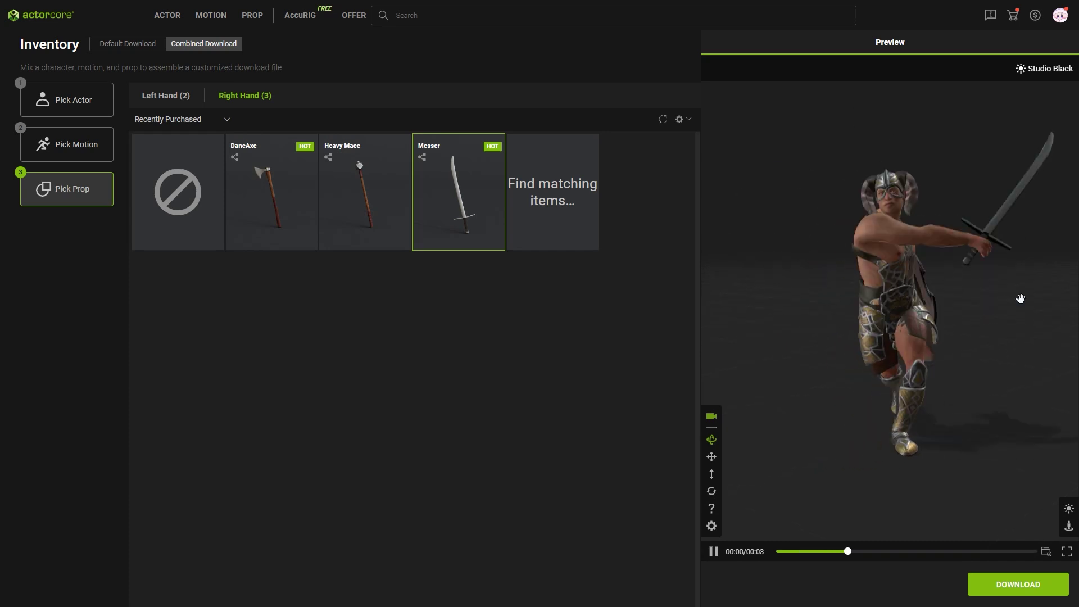
- Review the target applications and download the combined Barbarian - M actor, motion and props for Blender at 60 FPS
left_click(977, 590)
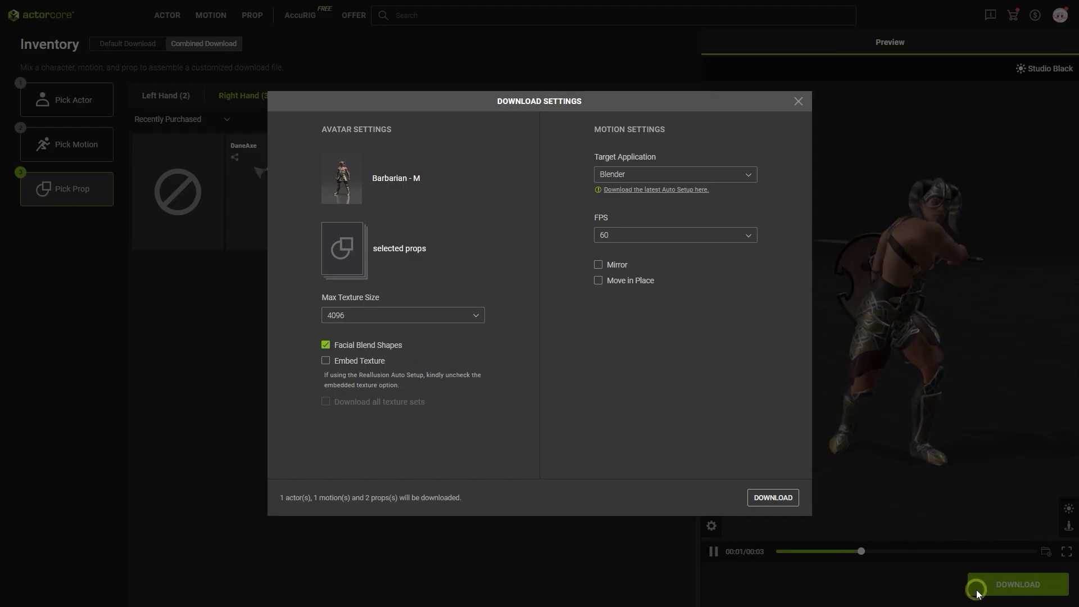
left_click(748, 174)
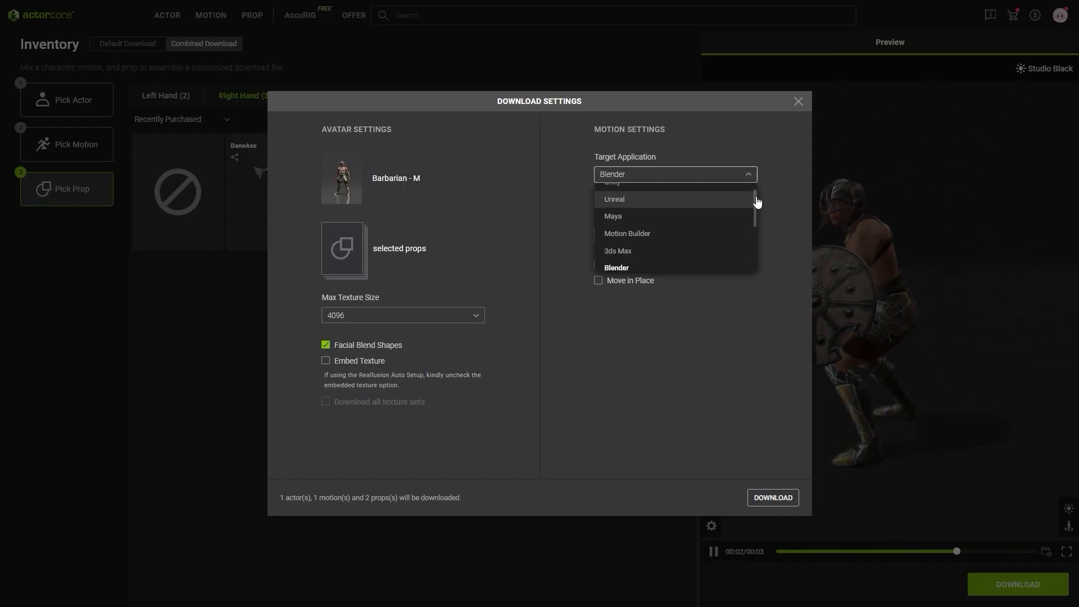
mouse_move(757, 203)
left_mouse_down()
mouse_move(753, 240)
mouse_move(753, 186)
left_mouse_up()
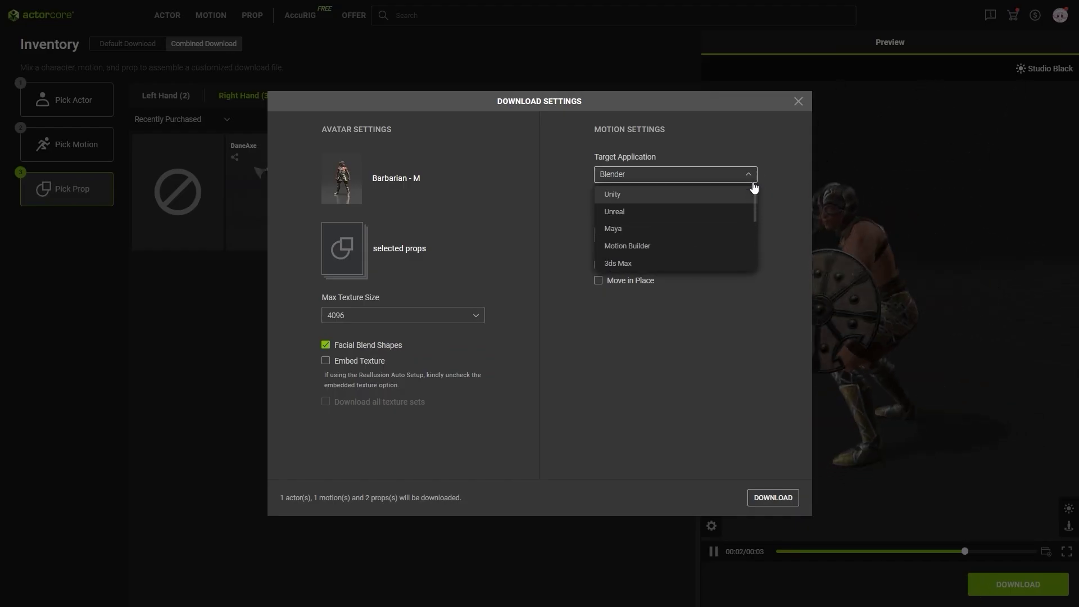
left_click(775, 298)
left_click(773, 497)
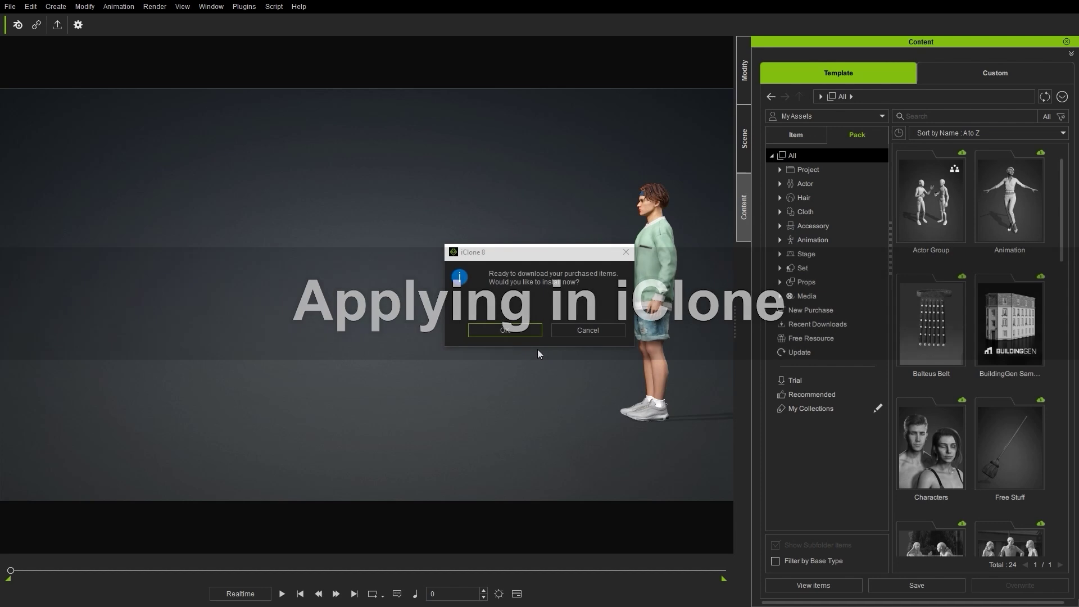
- In iClone, install the purchased items and play the BS_HalfCab_Flip motion on the actor in the green sweater
left_click(524, 332)
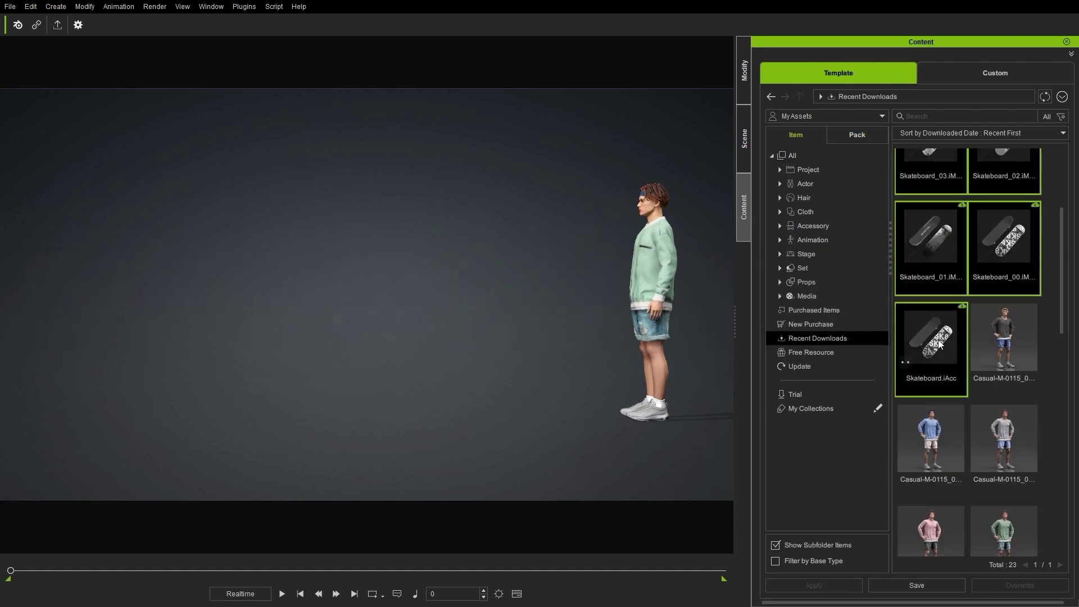
left_click_drag(1064, 312, 1072, 256)
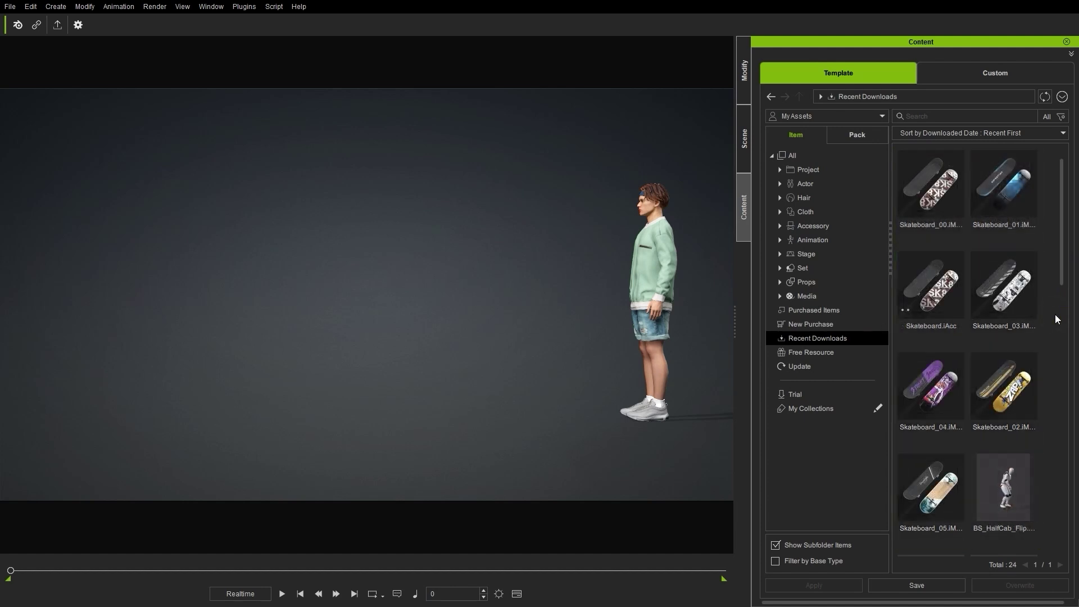
left_click(1011, 500)
left_click_drag(1011, 500, 642, 281)
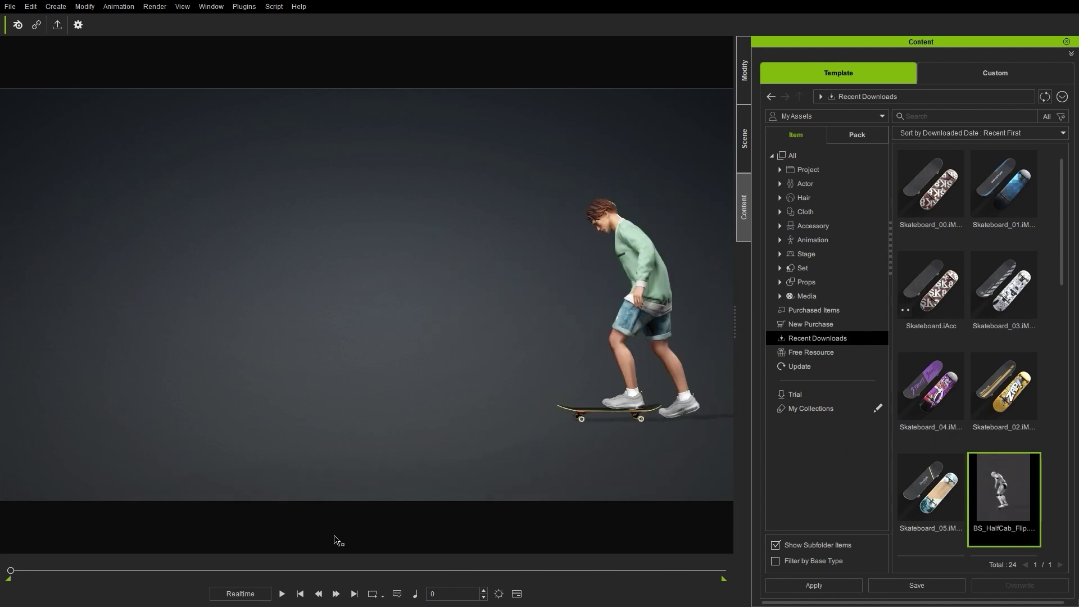
left_click(282, 596)
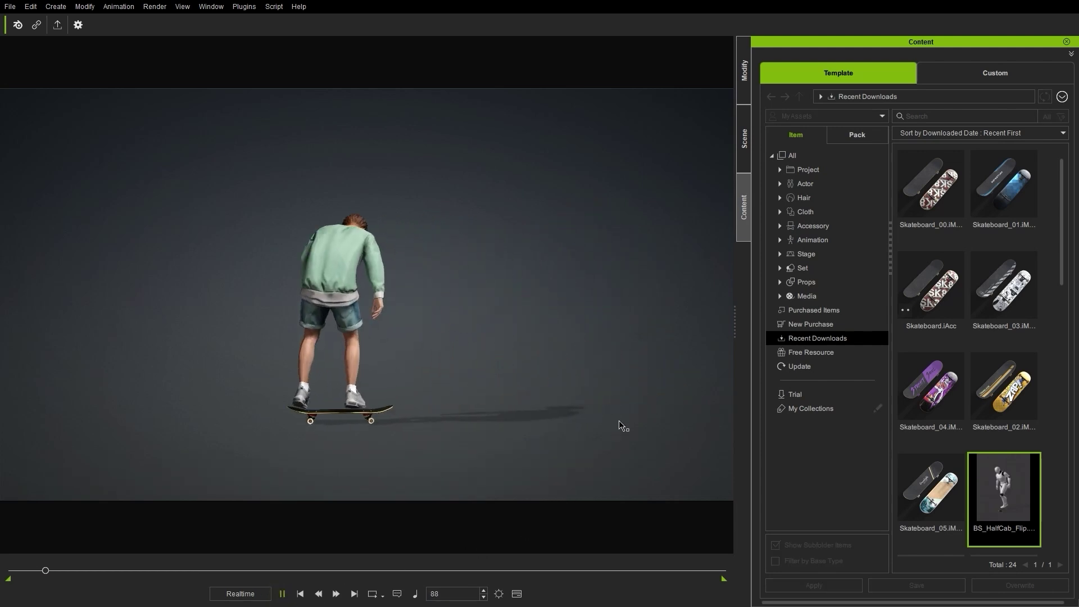
- Apply the Skateboard_01 material to the skateboard, then replace it with Skateboard_04
left_click_drag(1006, 227, 544, 304)
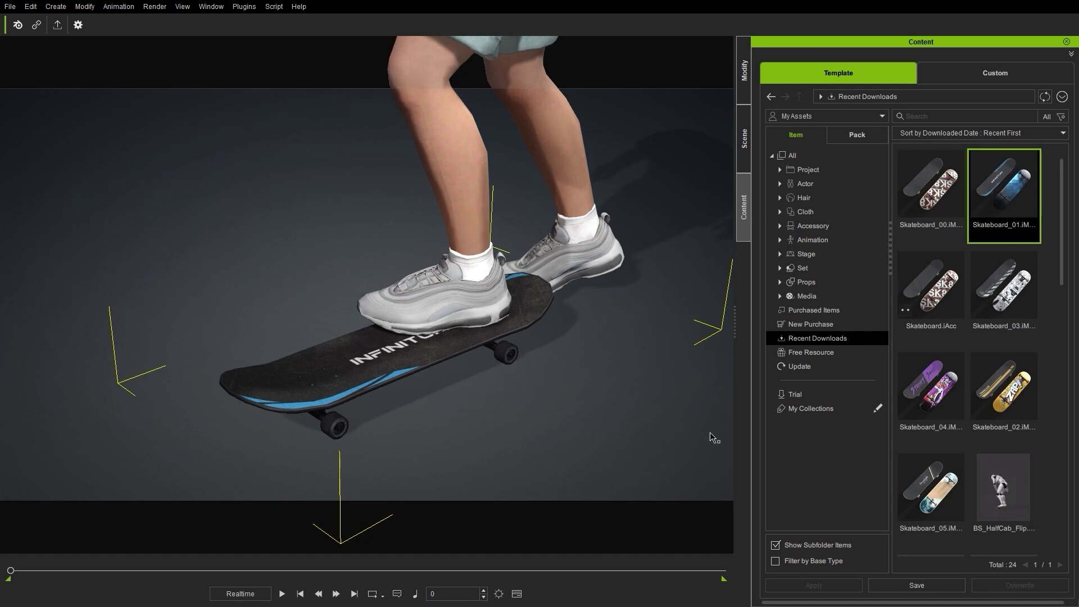
left_click_drag(930, 383, 343, 358)
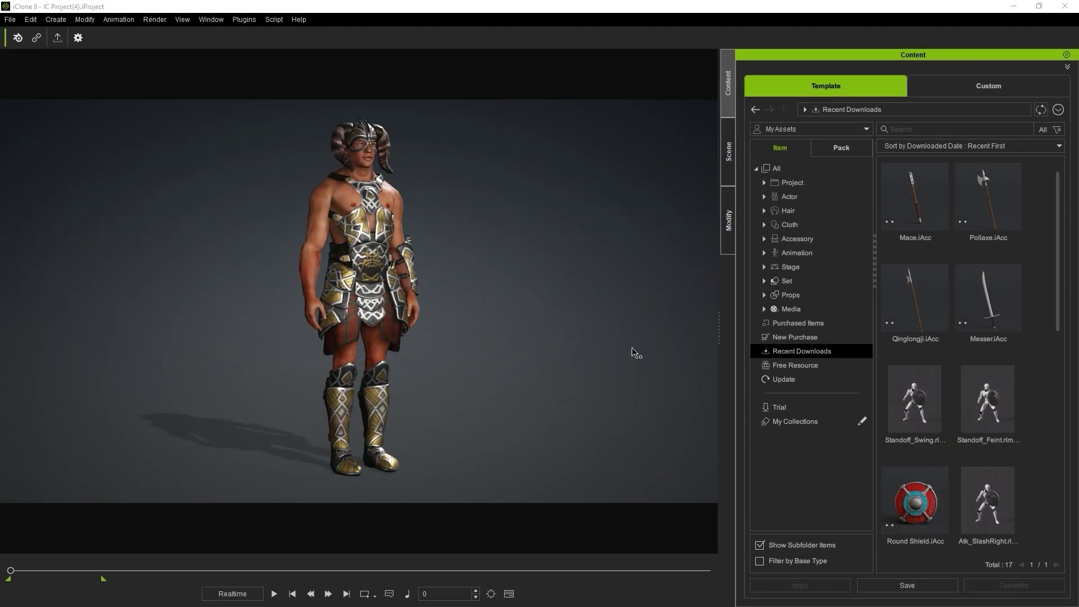
- Apply the Standoff_Swing motion from the recent downloads to the Barbarian and play it
left_click_drag(924, 417, 367, 271)
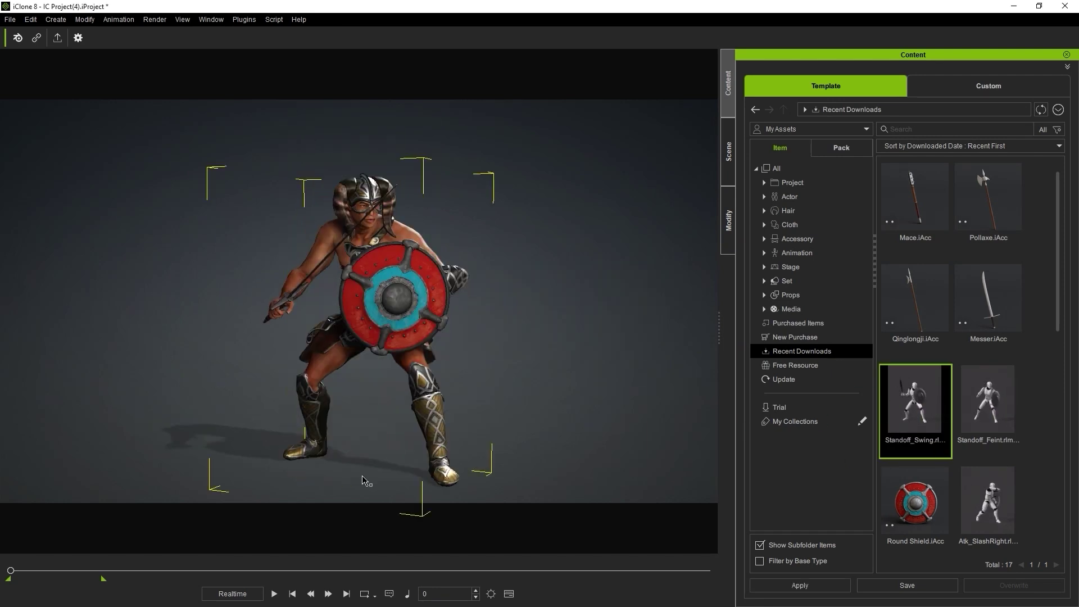
left_click(276, 594)
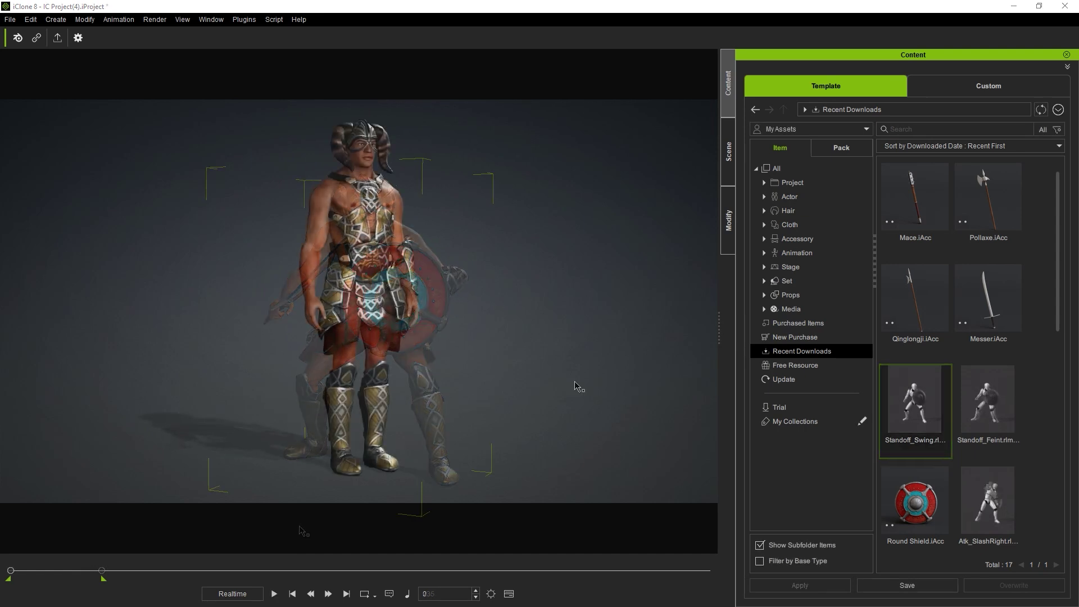
- Apply the Standoff_Swing motion to the Barbarian, setting Weapon_L to the Ancient Crescent shield and Weapon_R to DaneAxe
left_click_drag(906, 394, 380, 272)
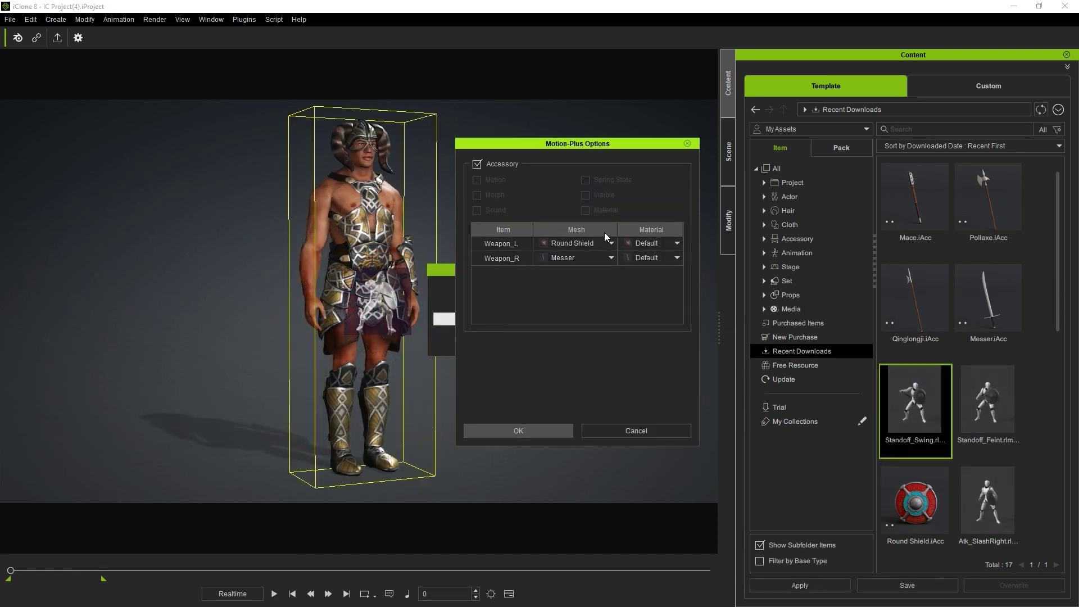
left_click(611, 244)
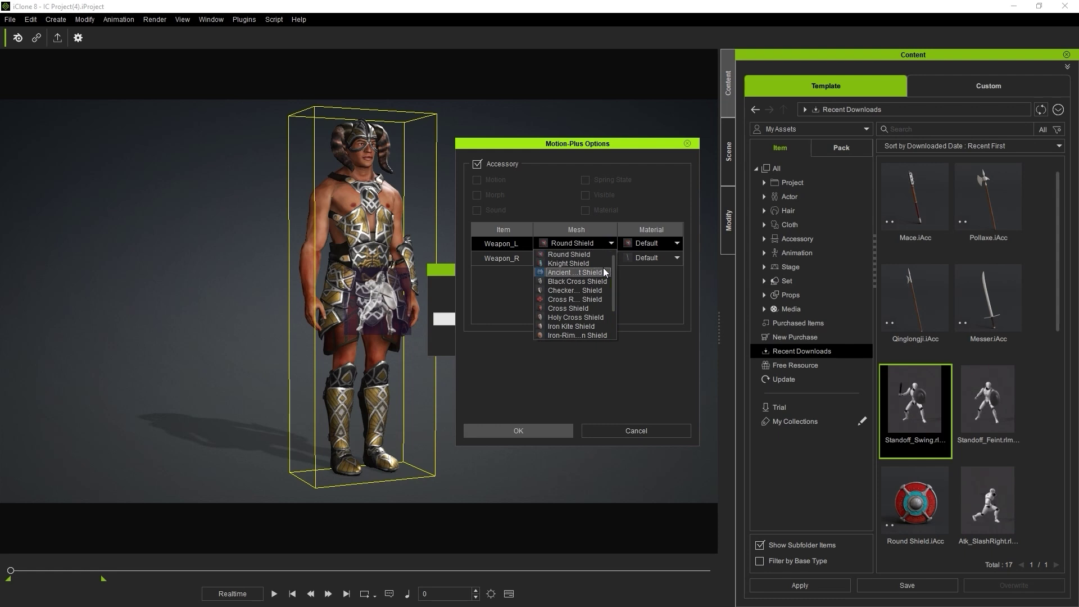
left_click(603, 272)
left_click(611, 258)
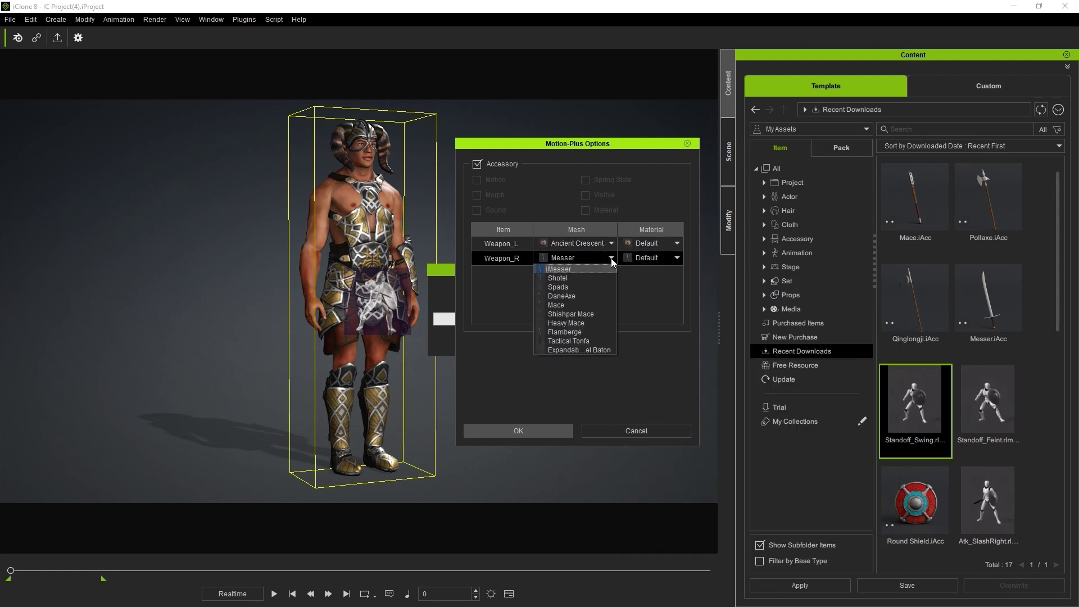
left_click(601, 296)
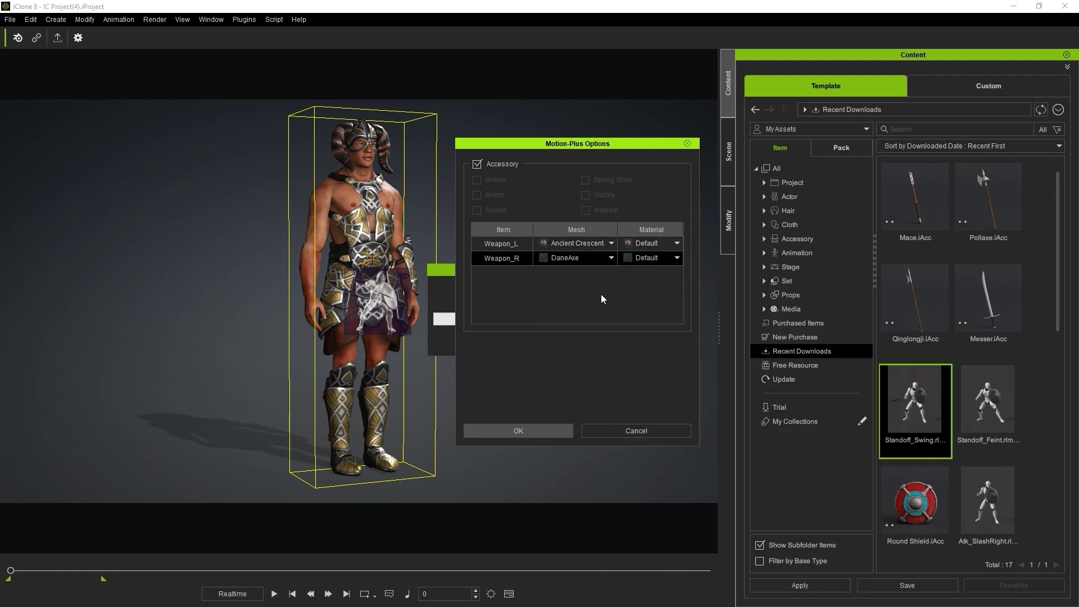
- Choose the DaneAxe's material, accept the Motion-Plus options and play the motion
left_click(676, 258)
left_click(650, 269)
left_click(555, 431)
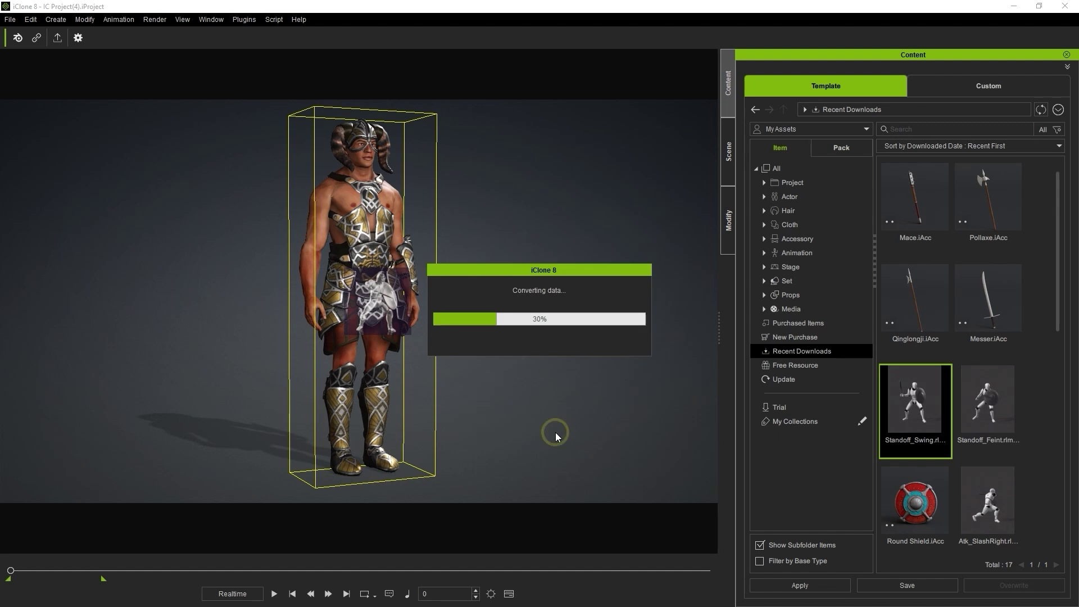
left_click(274, 593)
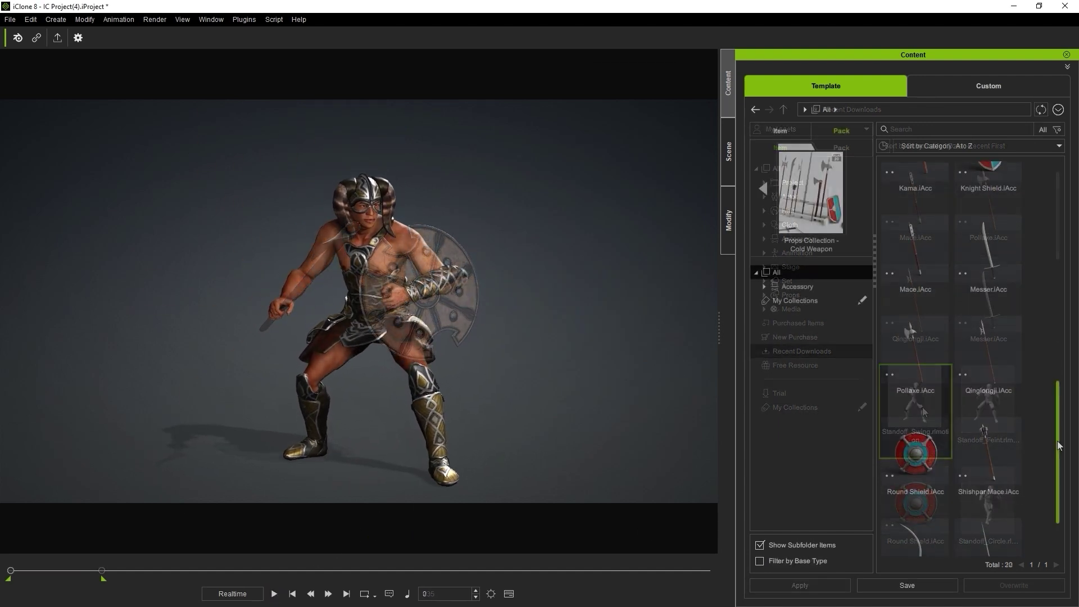
- Attach the Heavy Mace from the Props Collection - Cold Weapon pack to the Barbarian's CC_Base_R_Hand bone
scroll(1059, 442, "up", 2)
left_click_drag(1059, 443, 1059, 388)
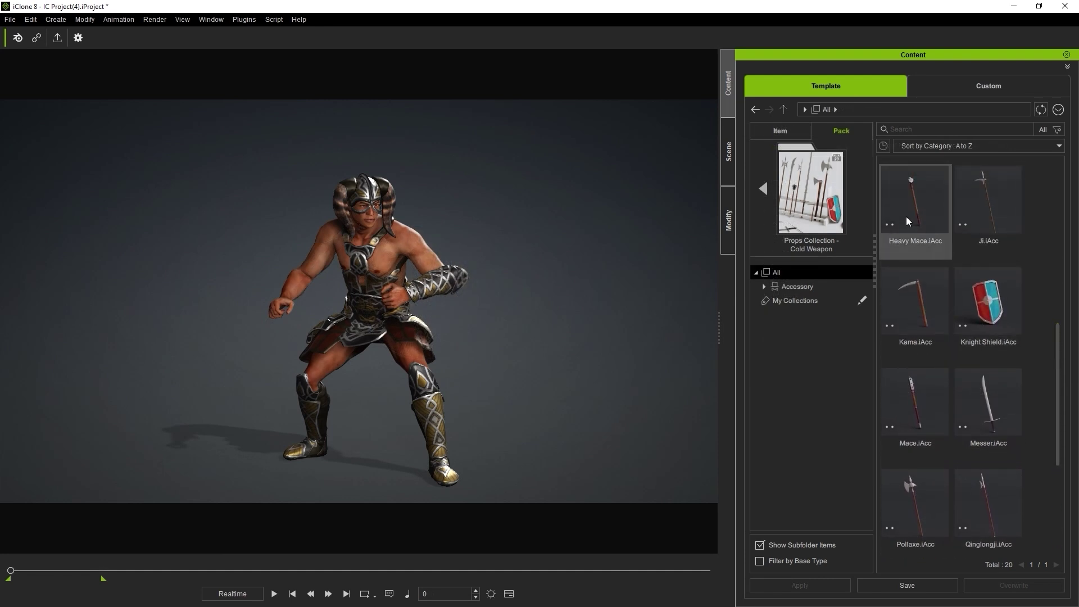
left_click_drag(906, 217, 375, 295)
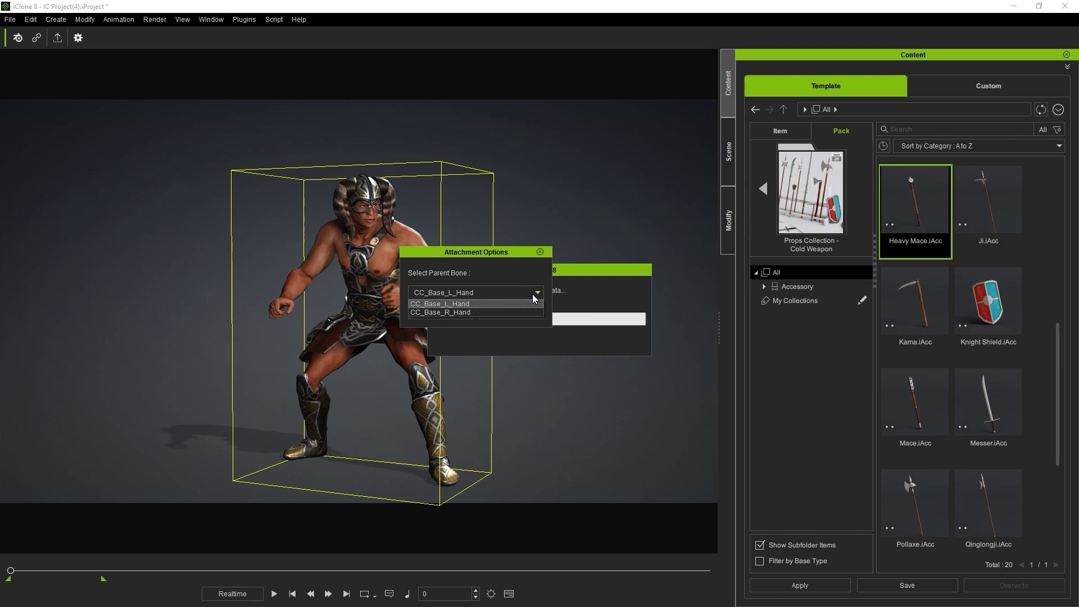
left_click(517, 312)
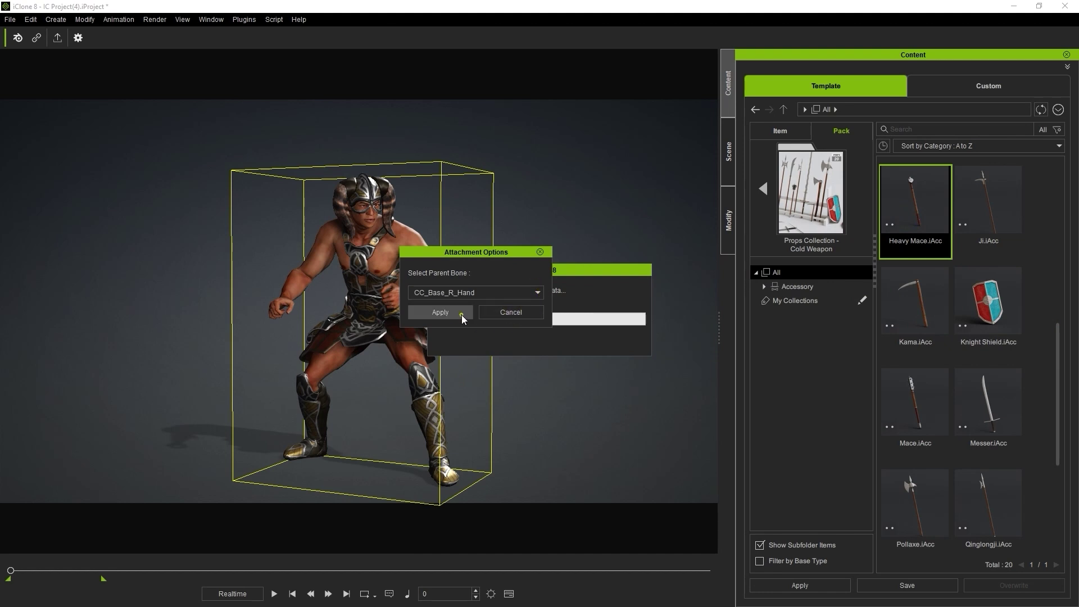
left_click(440, 312)
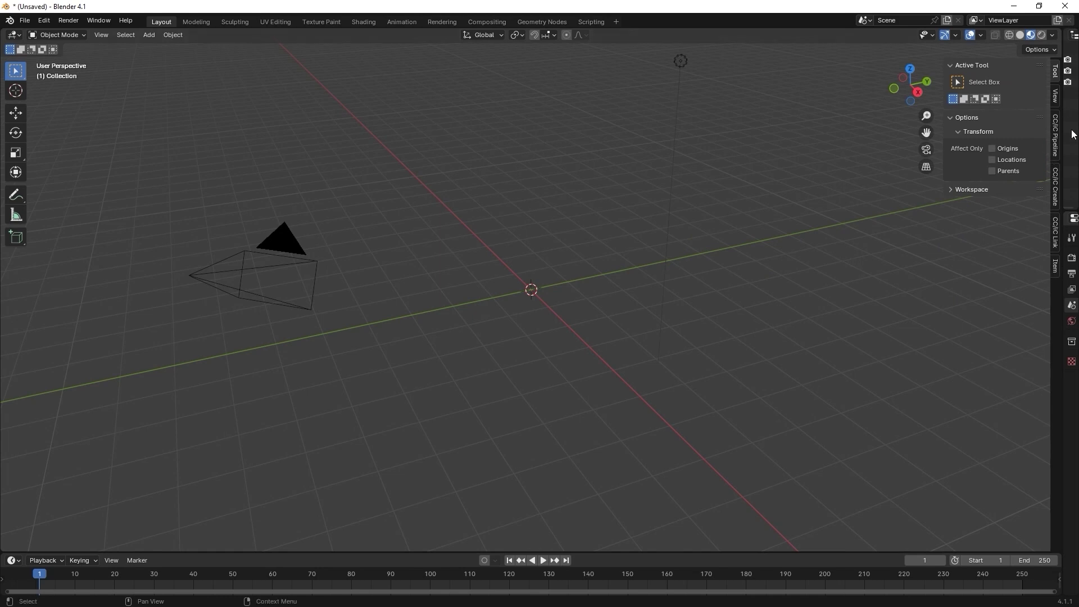
- In Blender, import the bs-halfcab-flip character from the Combination folder of the ActorCore download using the CC/iC Pipeline add-on
left_click(1054, 152)
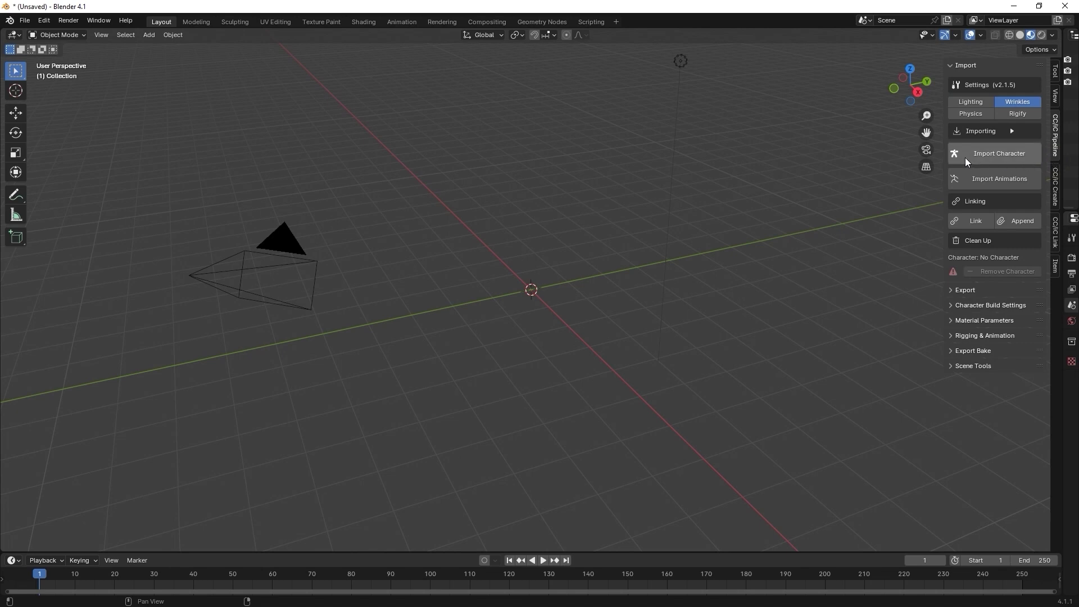
left_click(1014, 159)
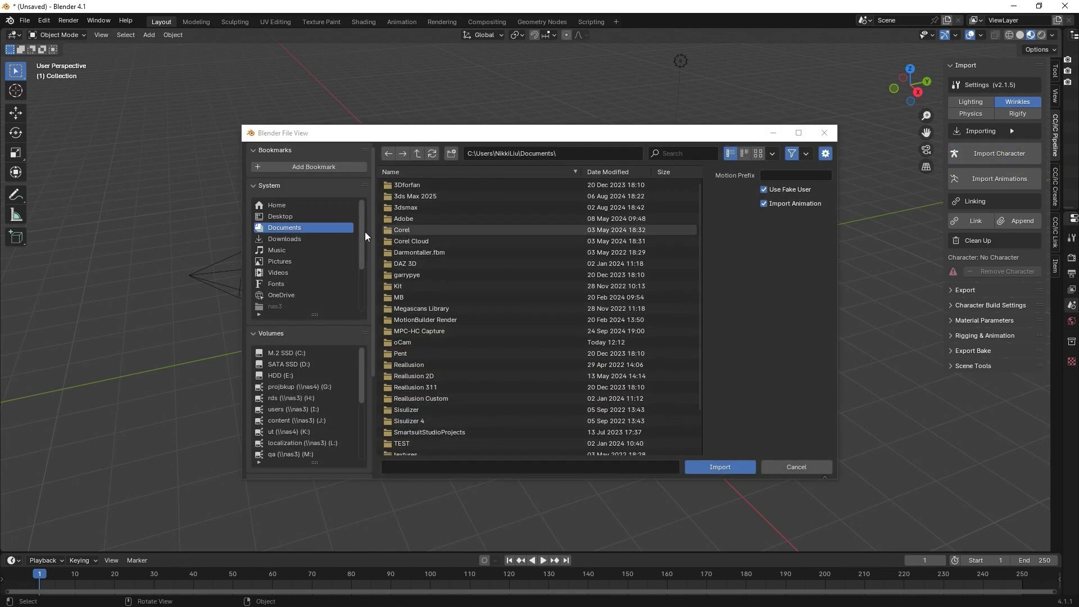
left_click(305, 238)
double_click(509, 186)
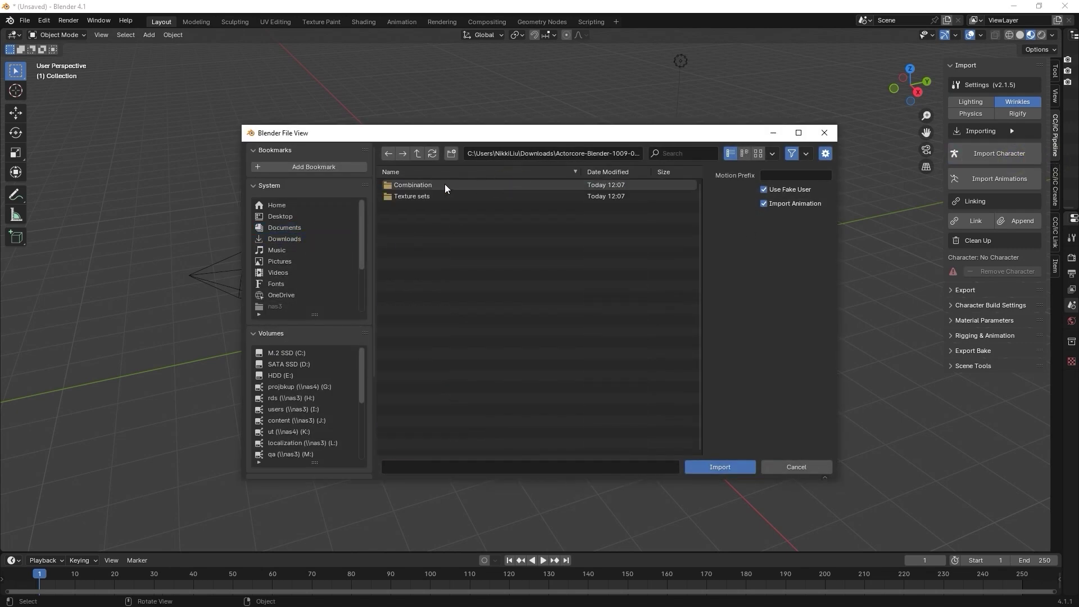
double_click(443, 184)
double_click(454, 206)
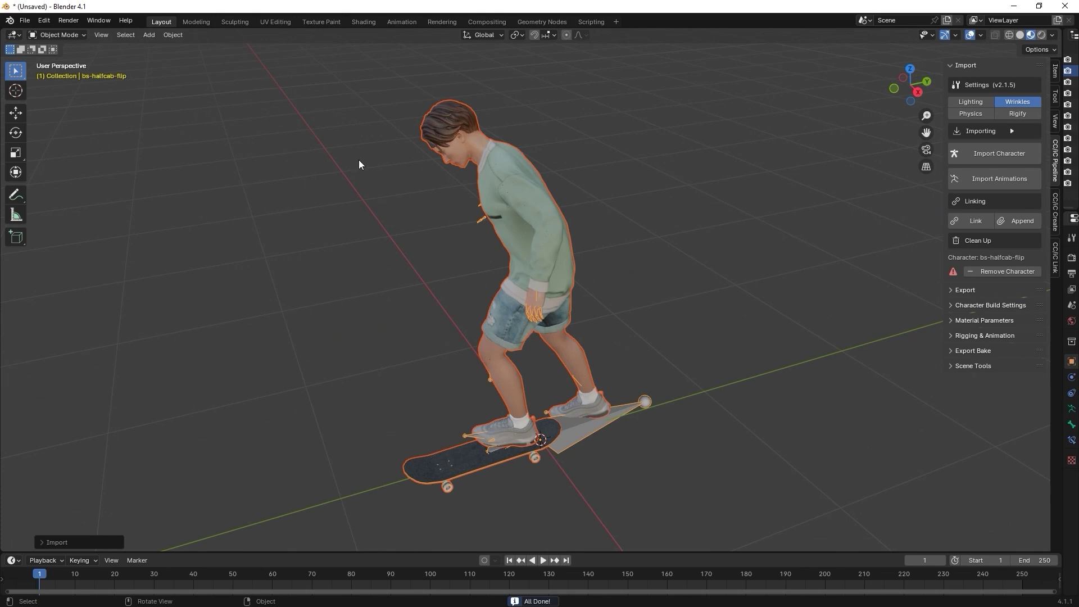
- Light the skateboarder with the CC3 scene lighting preset and hide the viewport overlays
left_click(979, 366)
left_click(987, 414)
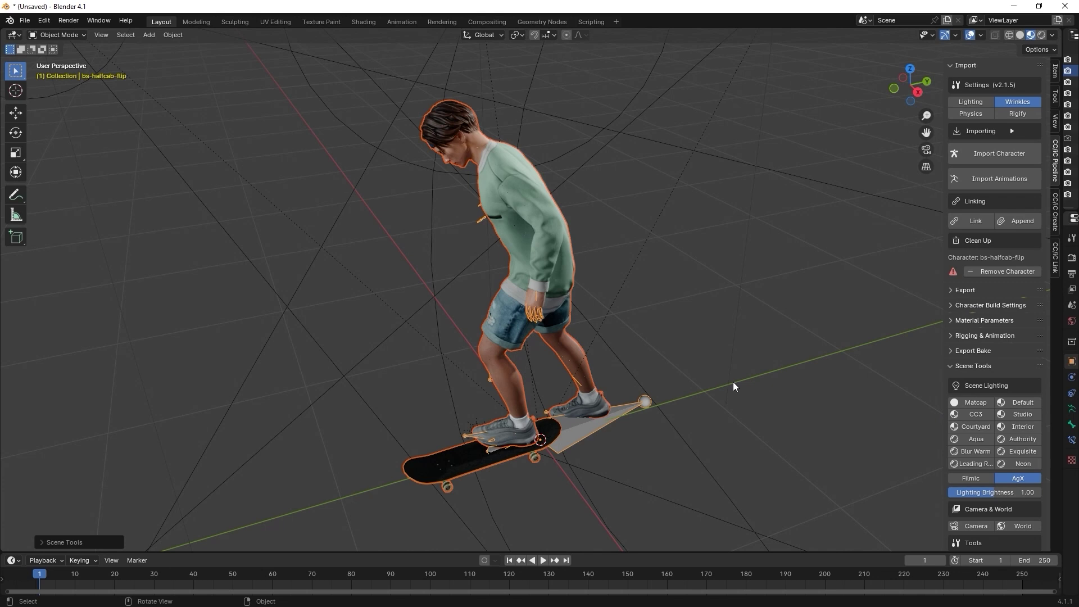
left_click(970, 35)
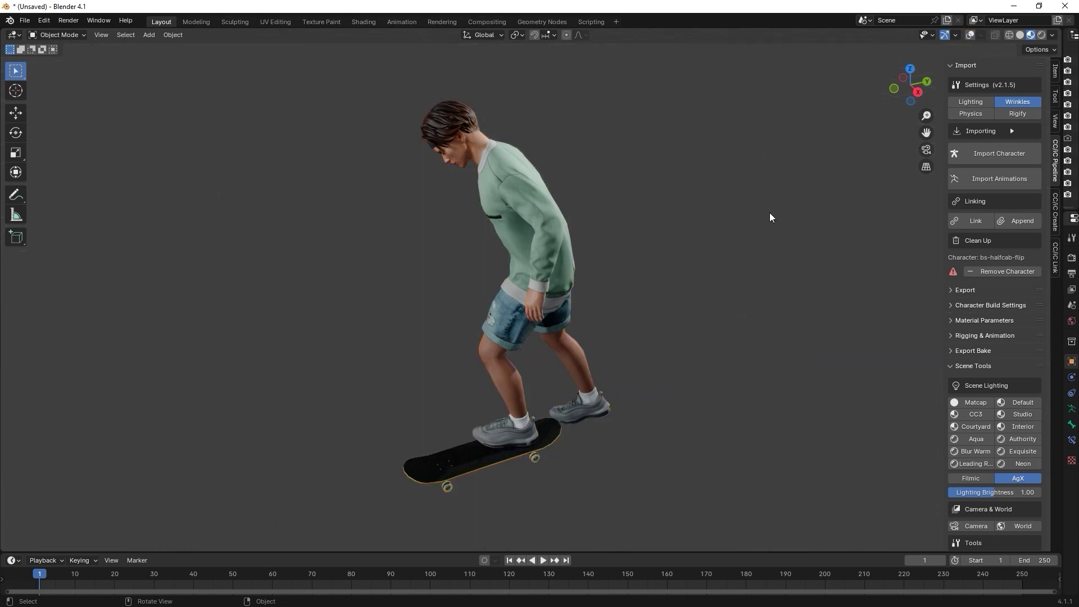
- Play the skateboarder's animation from the right orthographic view
key("KP_3")
scroll(605, 182, "down", 2)
left_click_drag(926, 132, 1067, 135)
left_click(544, 561)
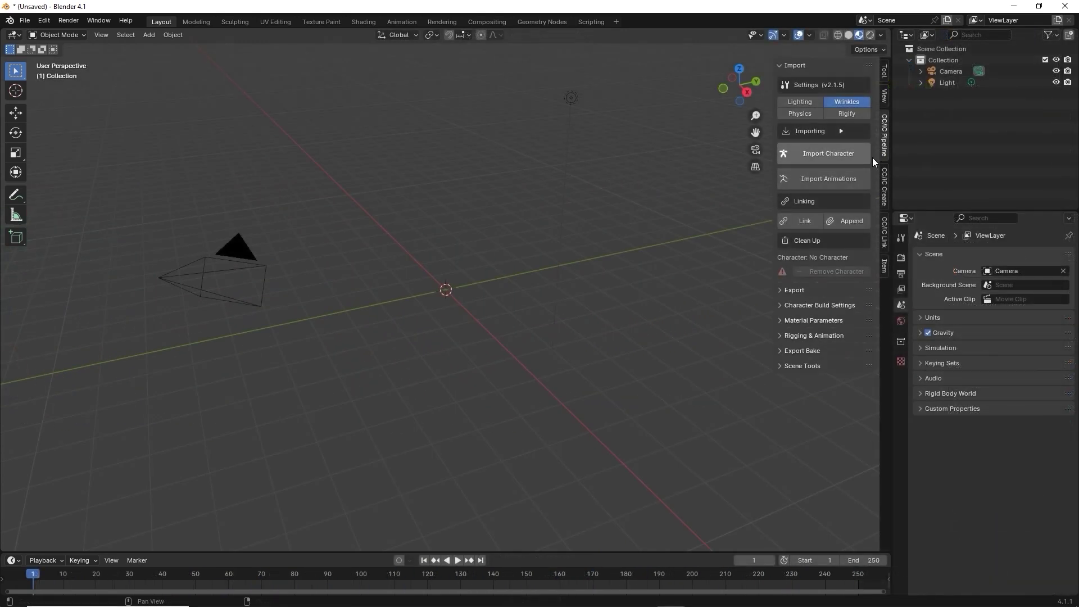
- Import standoff_swing.fbx as a character from the ActorCore folder in Downloads
left_click(854, 156)
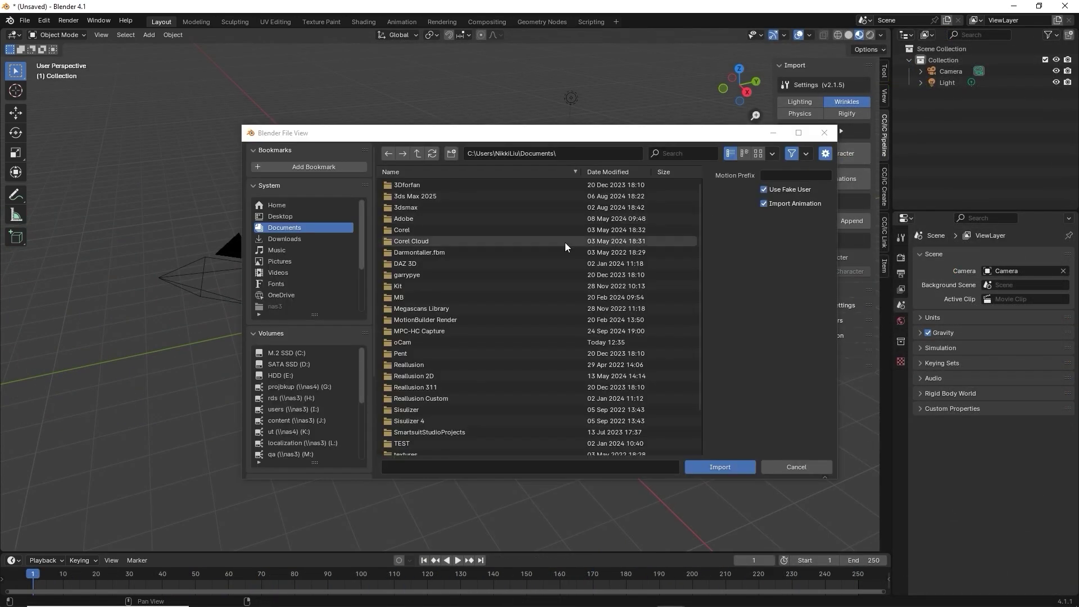
left_click(332, 240)
double_click(497, 185)
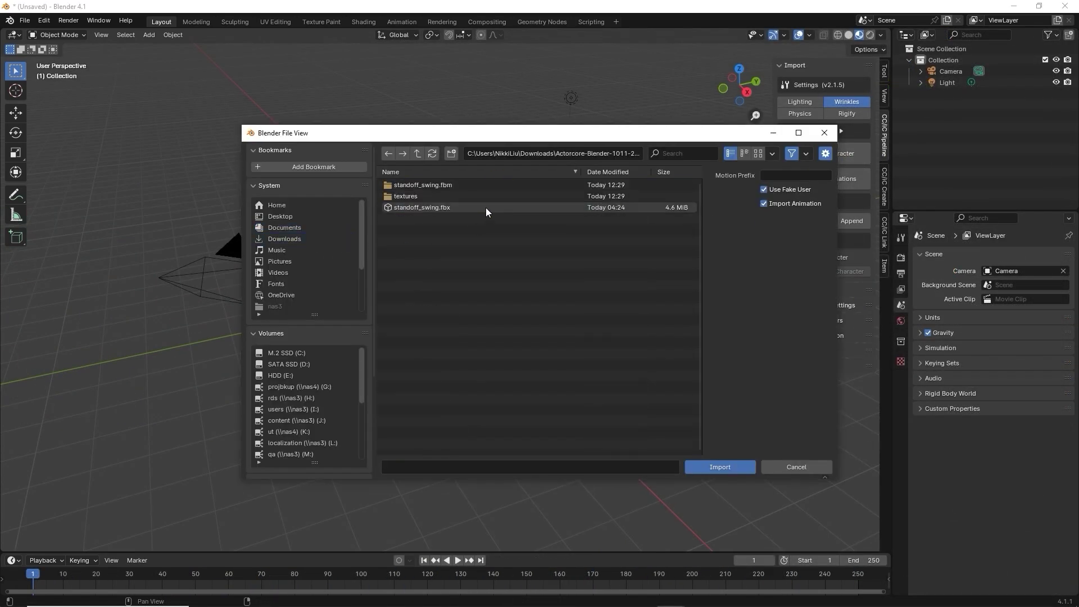
double_click(486, 208)
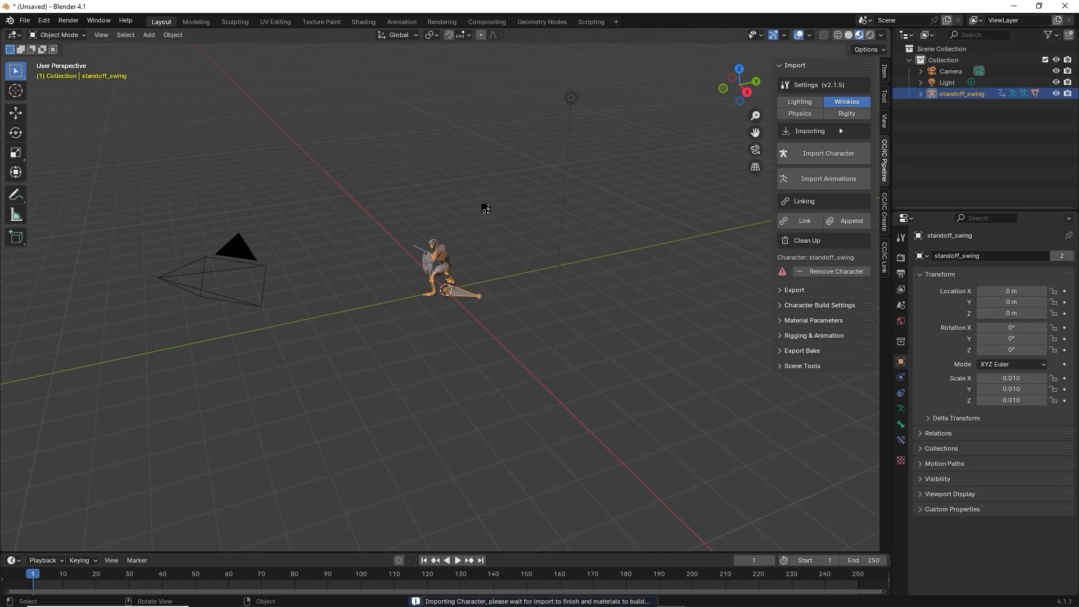
- Light the Barbarian with the CC3 scene lighting preset and play the animation with the viewport overlays hidden
middle_click_drag(486, 208, 755, 132)
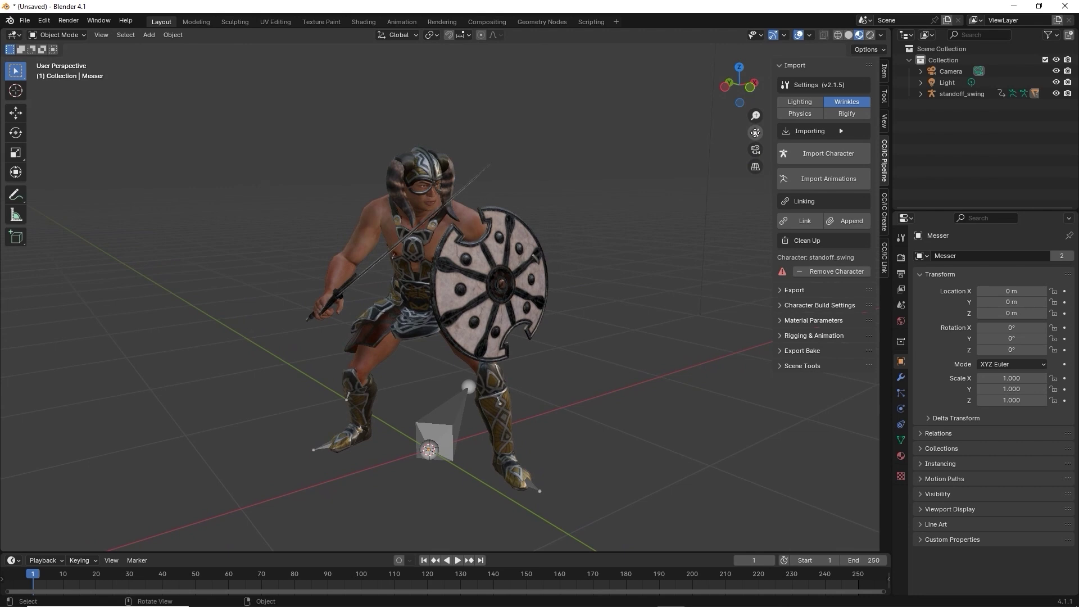
left_click(783, 368)
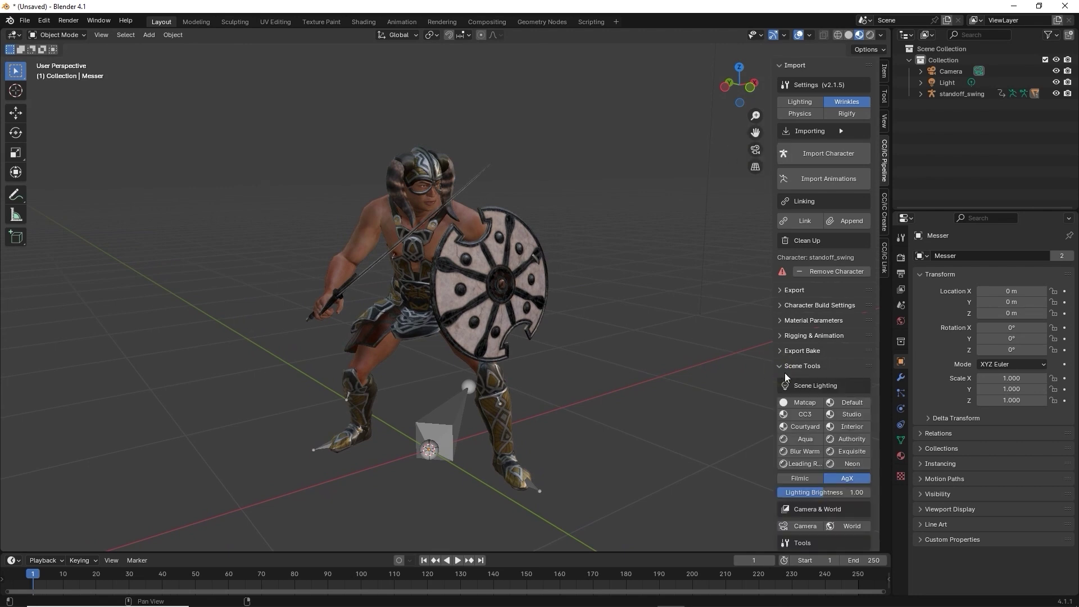
left_click(816, 414)
left_click(799, 35)
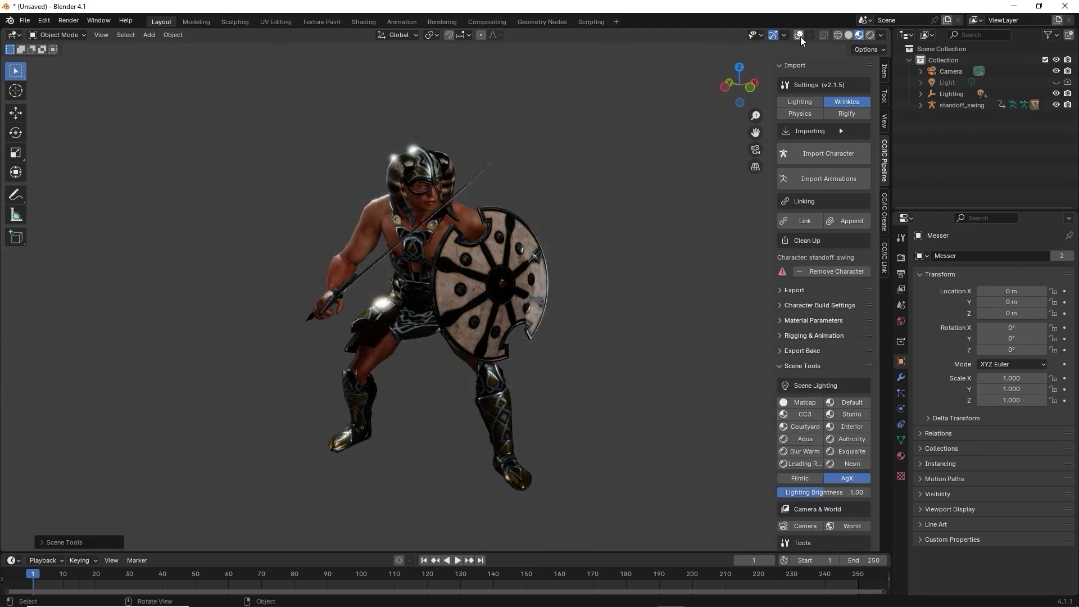
left_click(457, 560)
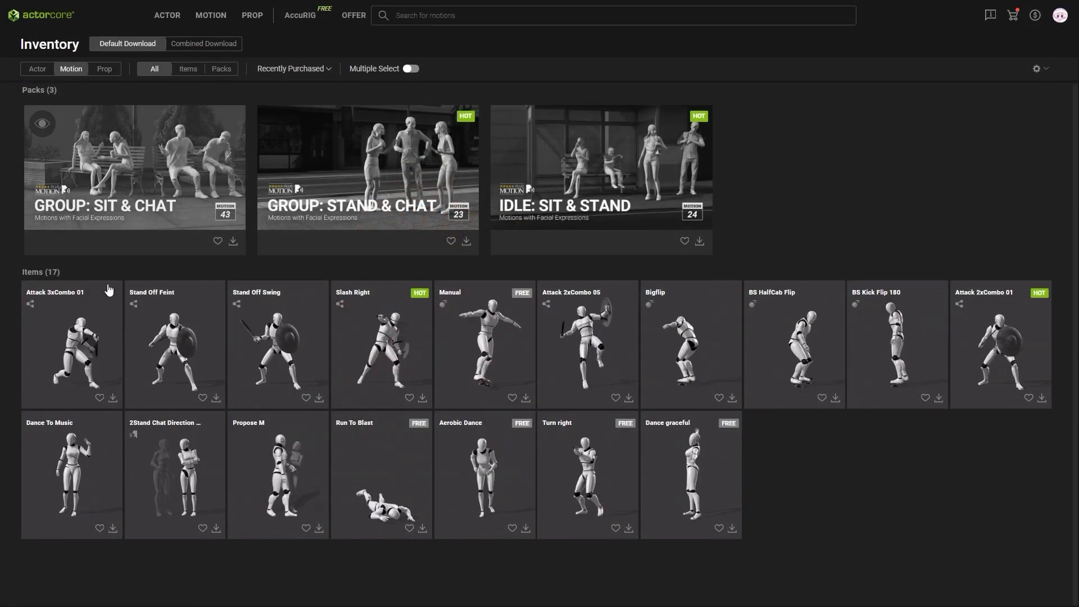
- In the ActorCore inventory, download Attack 3xCombo 01 with Barbarian - M for Blender at 60 FPS and open the download's Motion folder
left_click(111, 398)
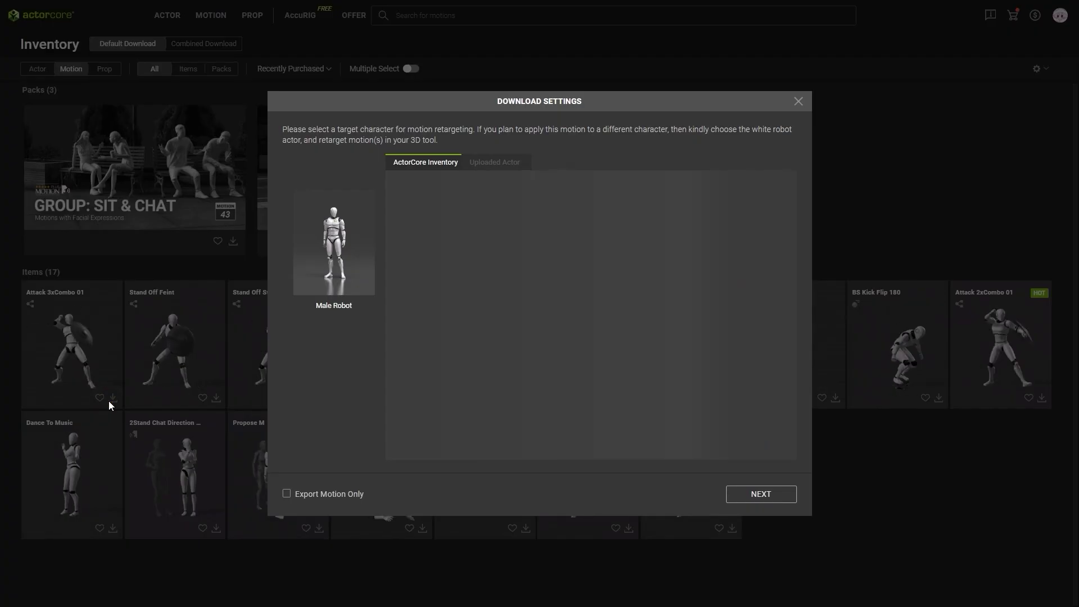
left_click(736, 365)
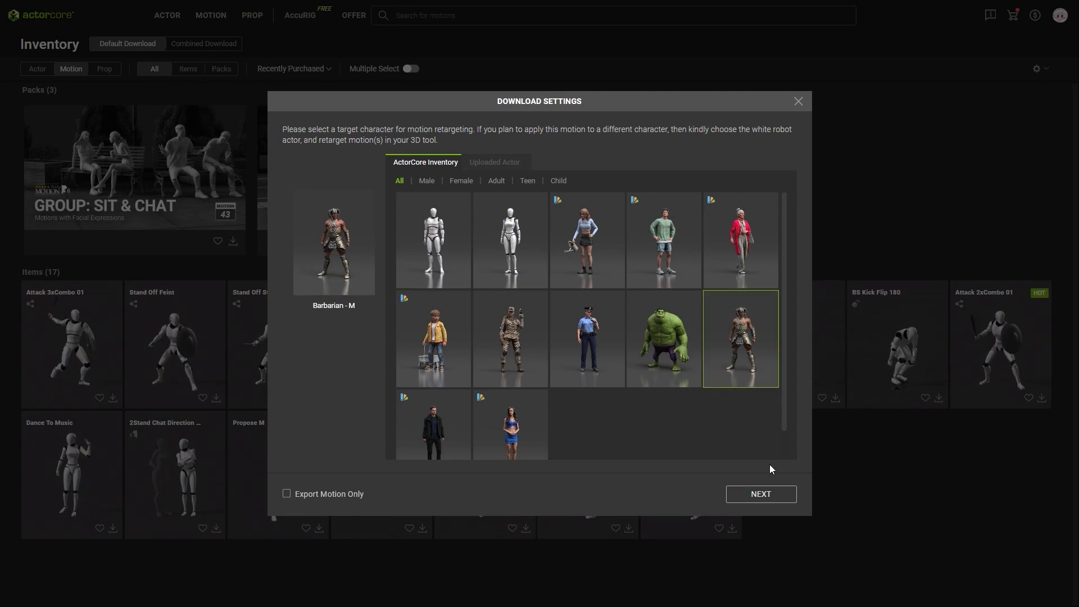
left_click(776, 496)
left_click(747, 175)
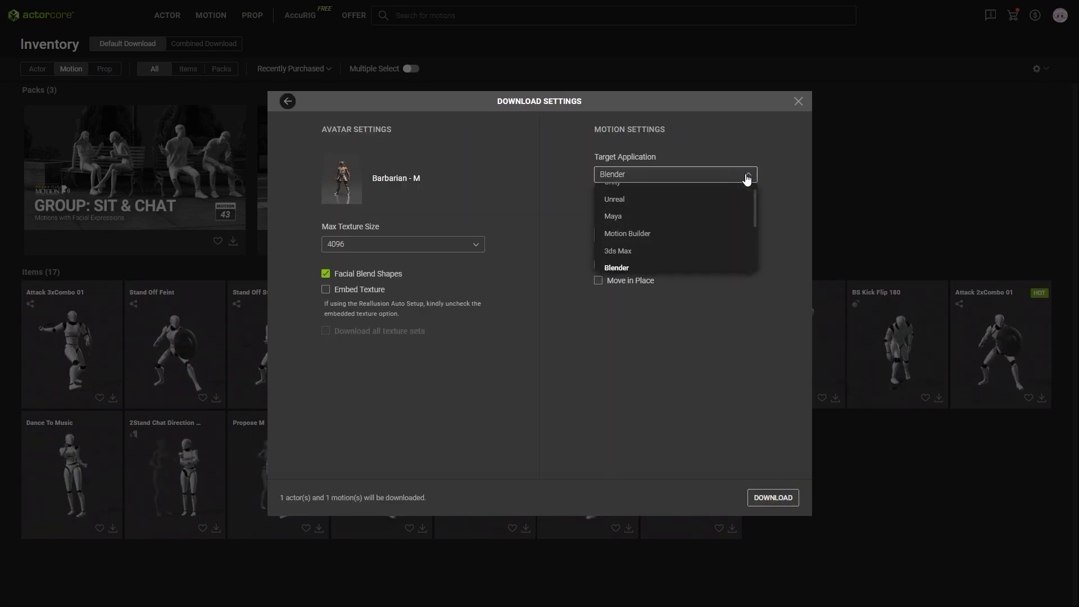
left_click(747, 176)
left_click(772, 497)
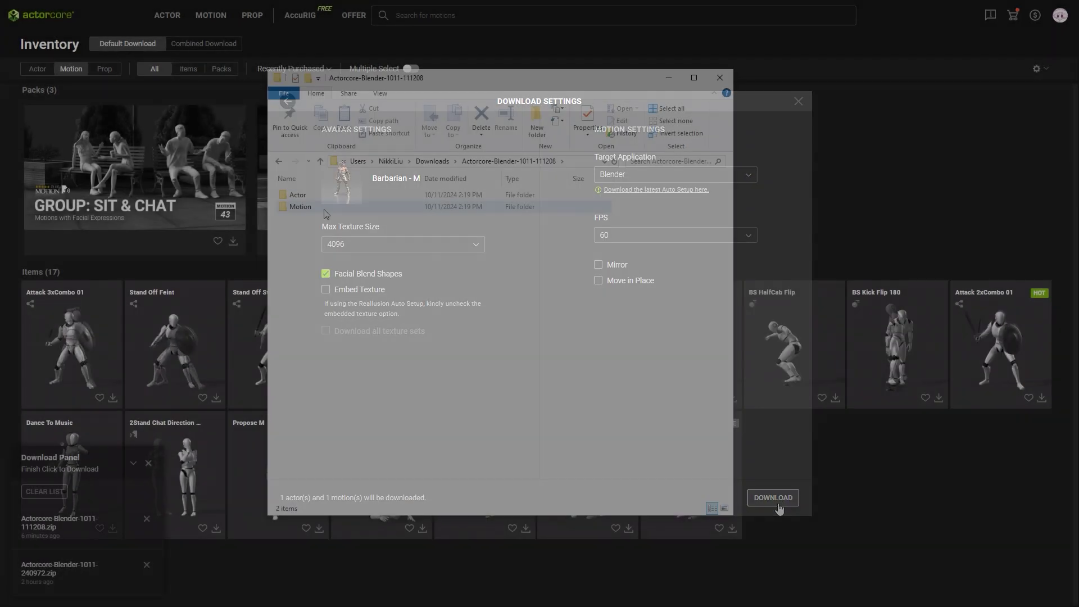
double_click(332, 208)
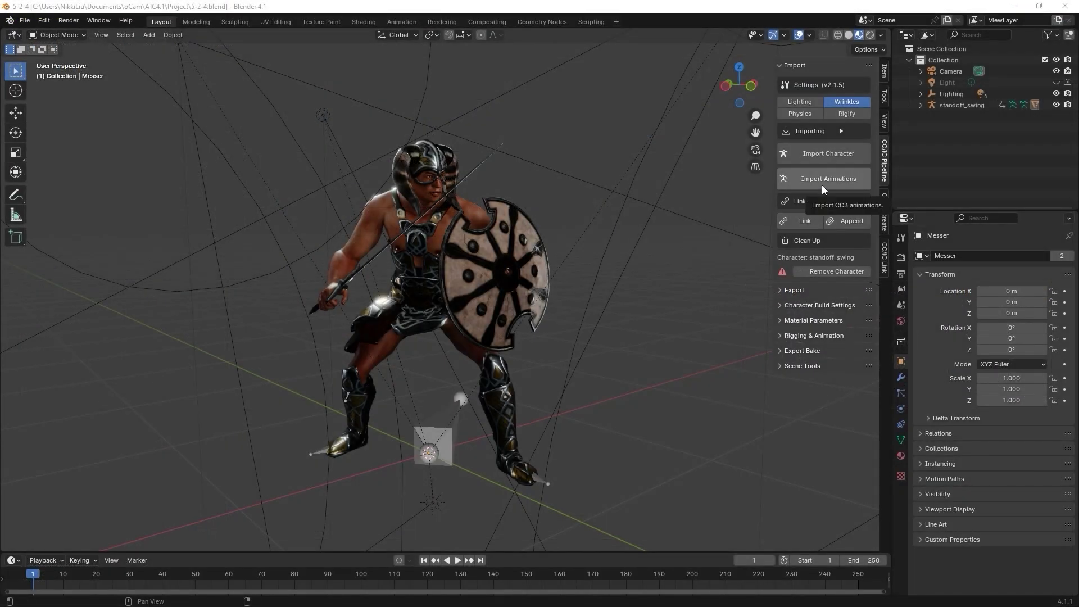
- In Blender, import the atk_3xcombo01 animation from the download's Motion folder and hide its armature
left_click(821, 180)
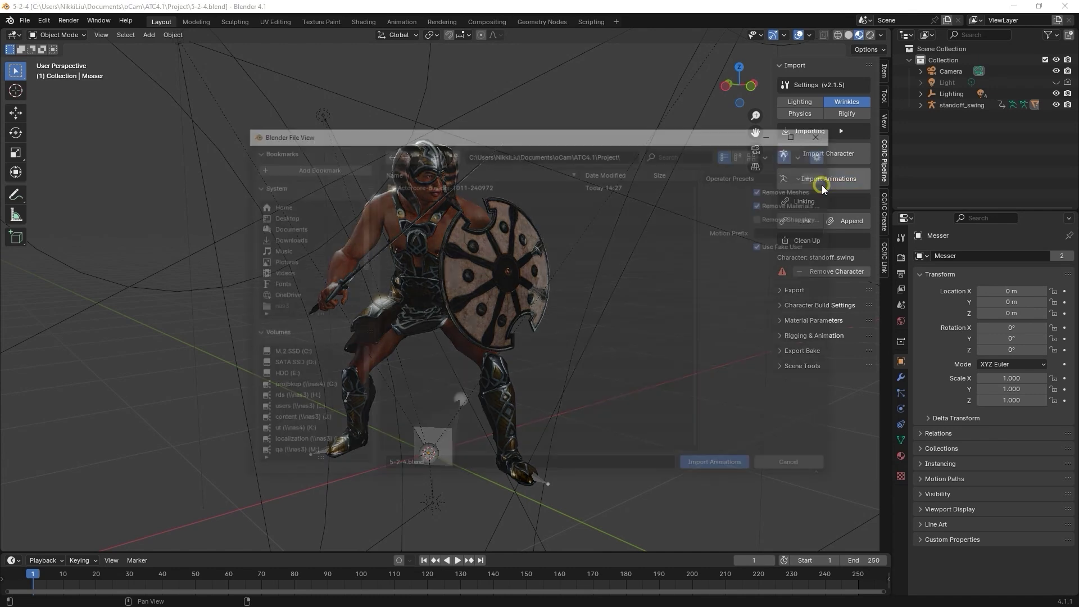
left_click(314, 239)
double_click(499, 185)
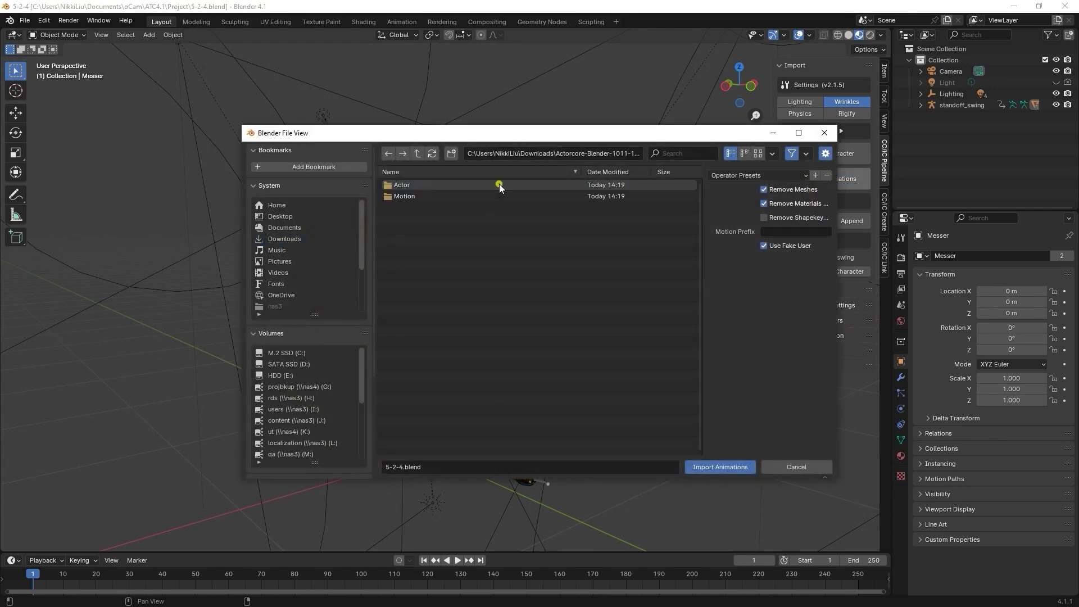
double_click(482, 197)
double_click(486, 186)
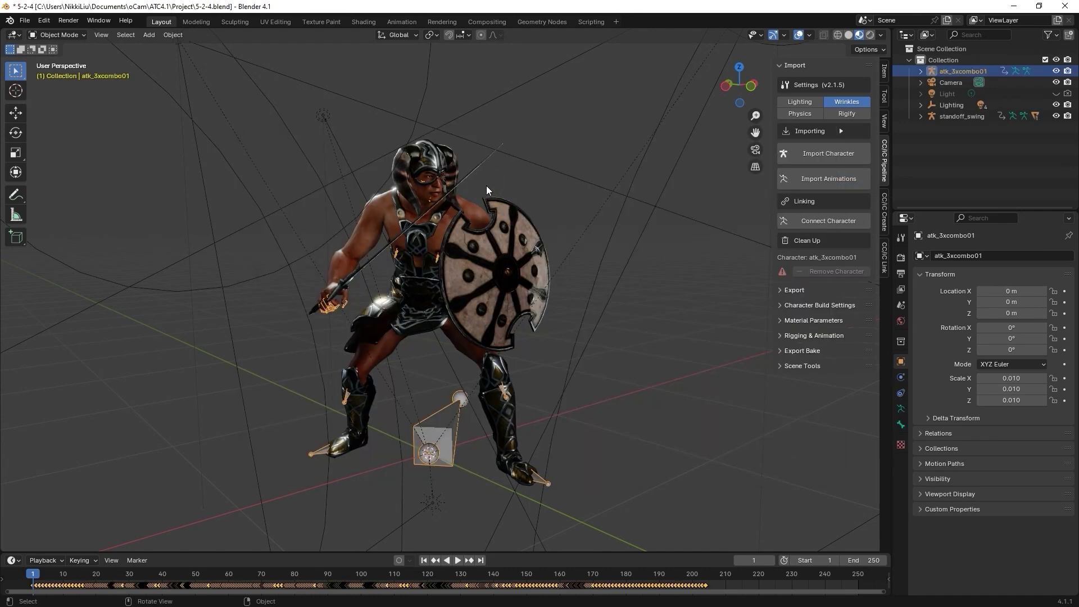
left_click(1055, 70)
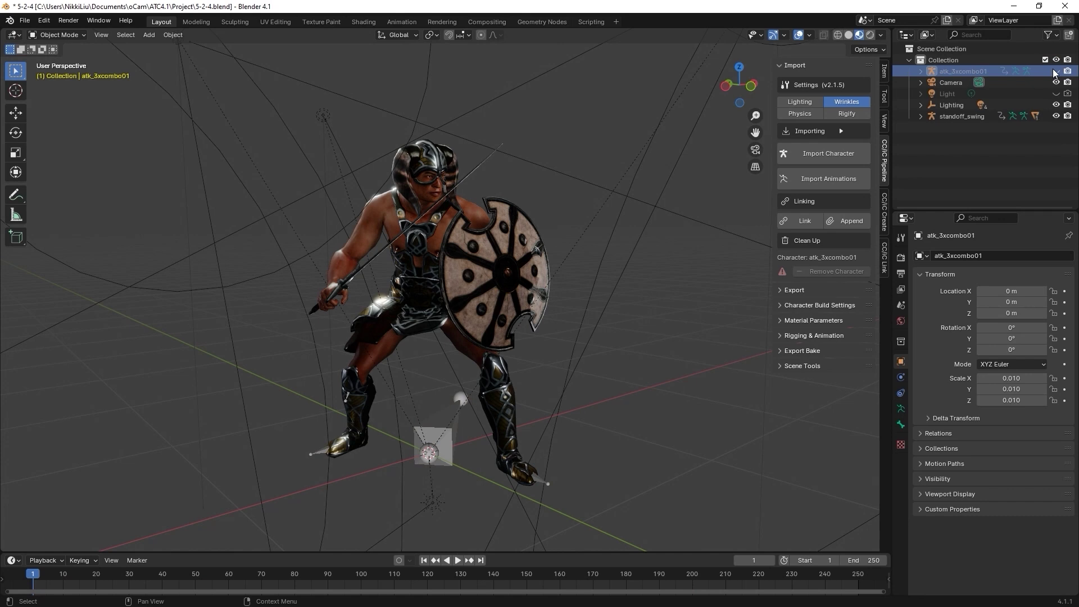
- Select the Barbarian's standoff_swing armature and split the 3D viewport into two stacked areas
left_click(440, 425)
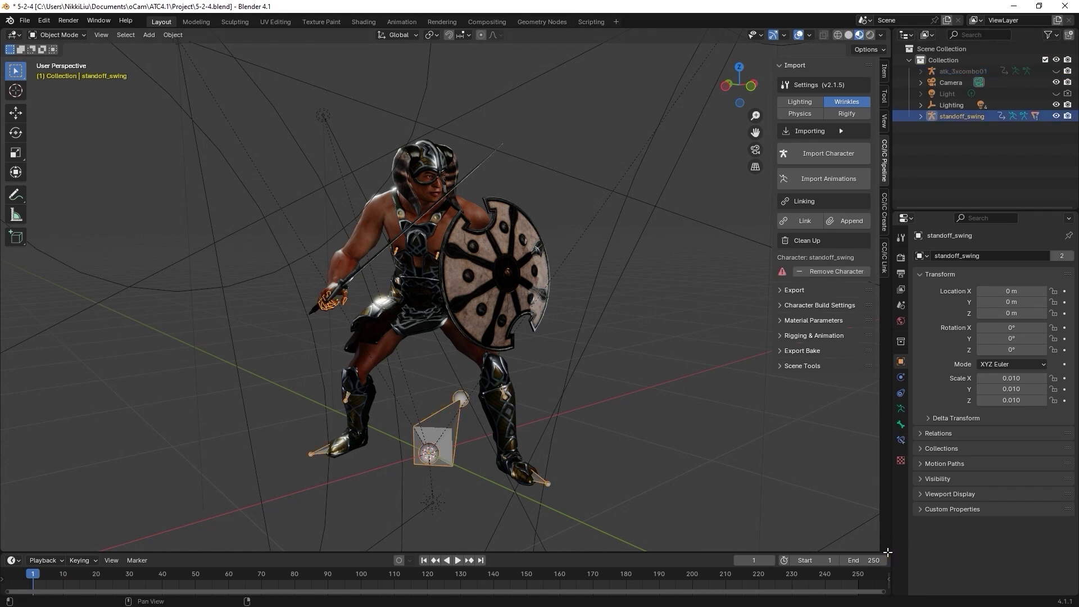
left_click_drag(887, 552, 562, 289)
scroll(559, 183, "down", 3)
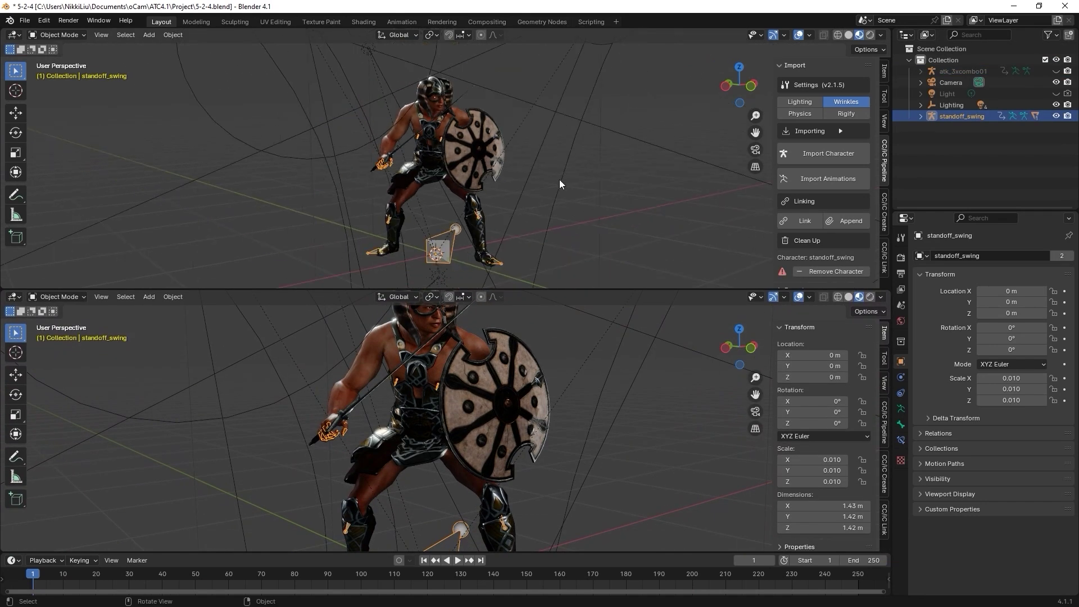
- Turn the lower 3D viewport into a Dope Sheet in Action Editor mode
left_click_drag(755, 132, 632, 136)
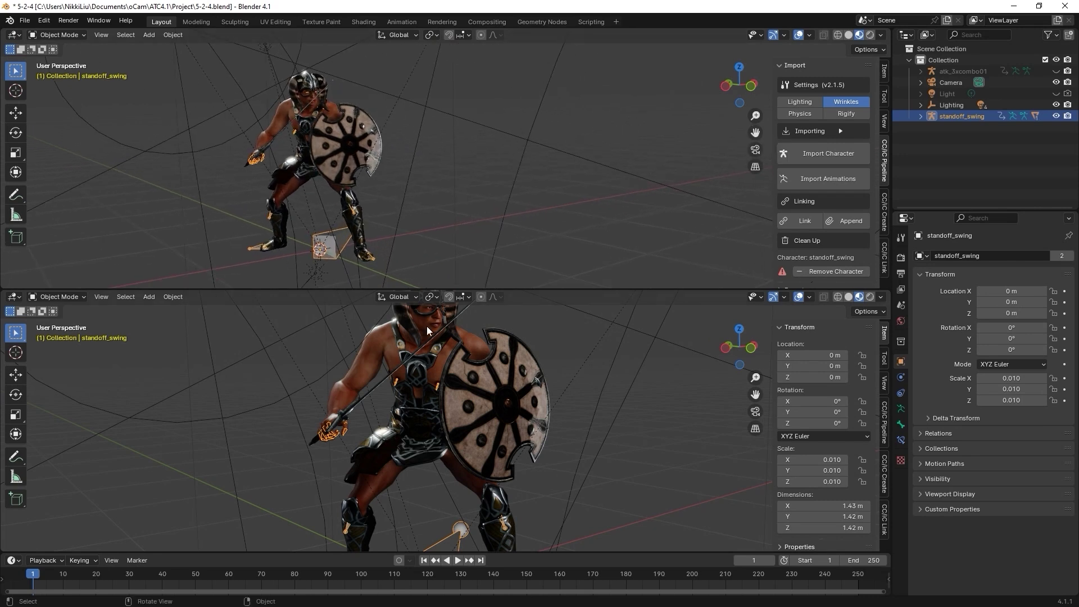
left_click(13, 297)
left_click(193, 327)
left_click(88, 297)
left_click(91, 335)
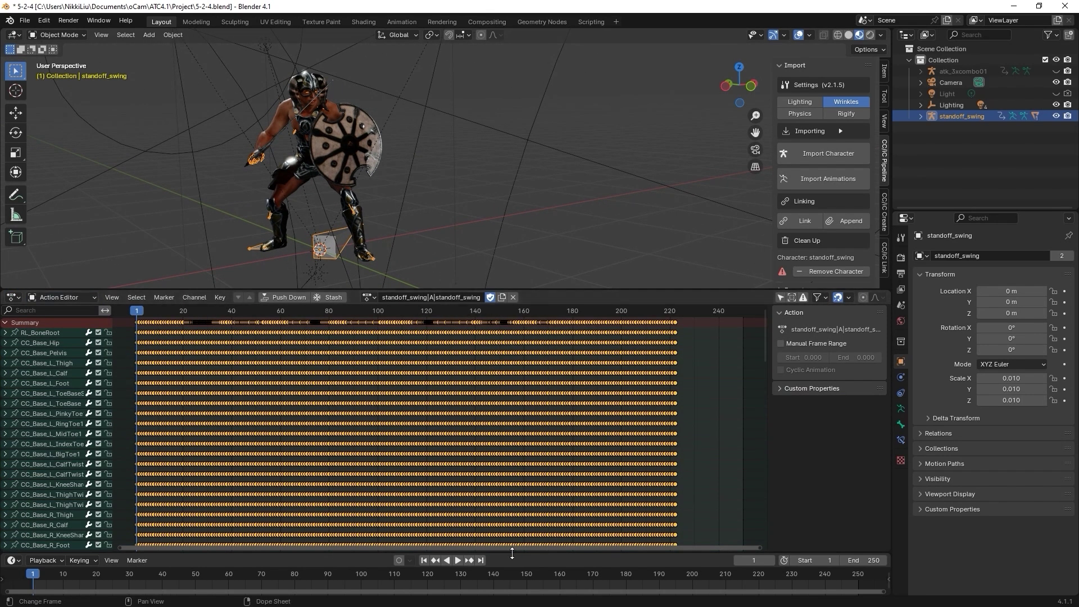
- Enlarge the timeline area up to the Action Editor's header and change it to the Nonlinear Animation editor
left_click_drag(512, 553, 513, 315)
left_click(12, 314)
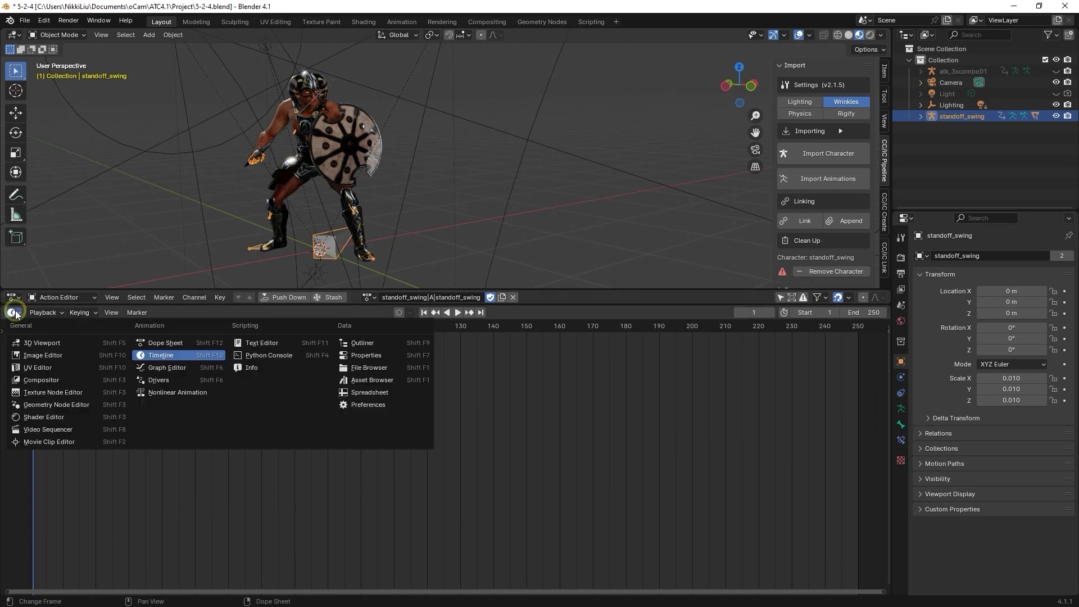
left_click(210, 392)
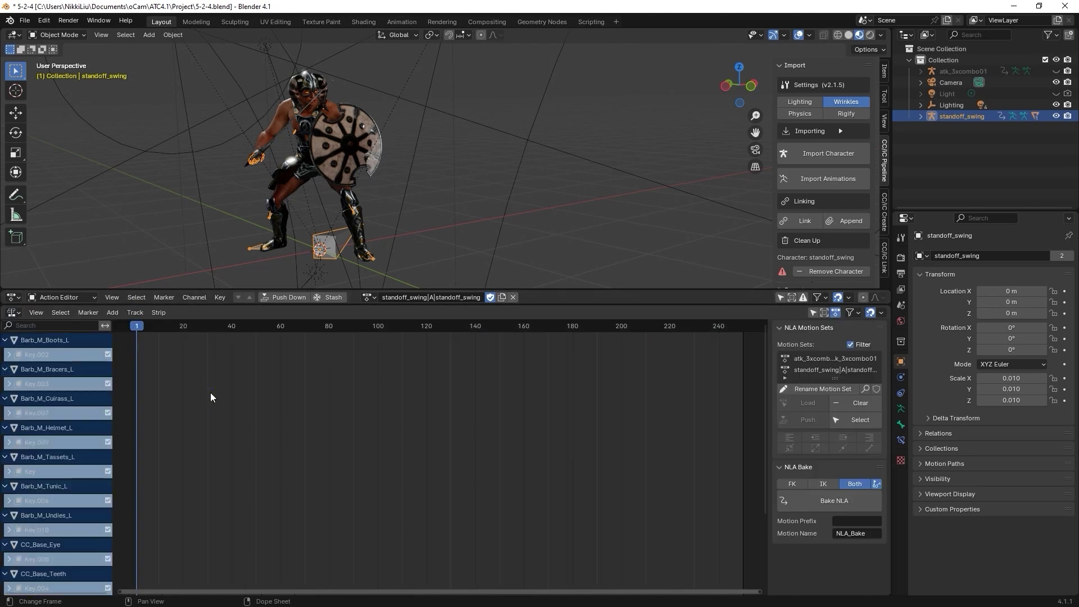
- Push the standoff_swing action down to an NLA strip and shift the strip to start at frame 0
left_click_drag(763, 381, 758, 463)
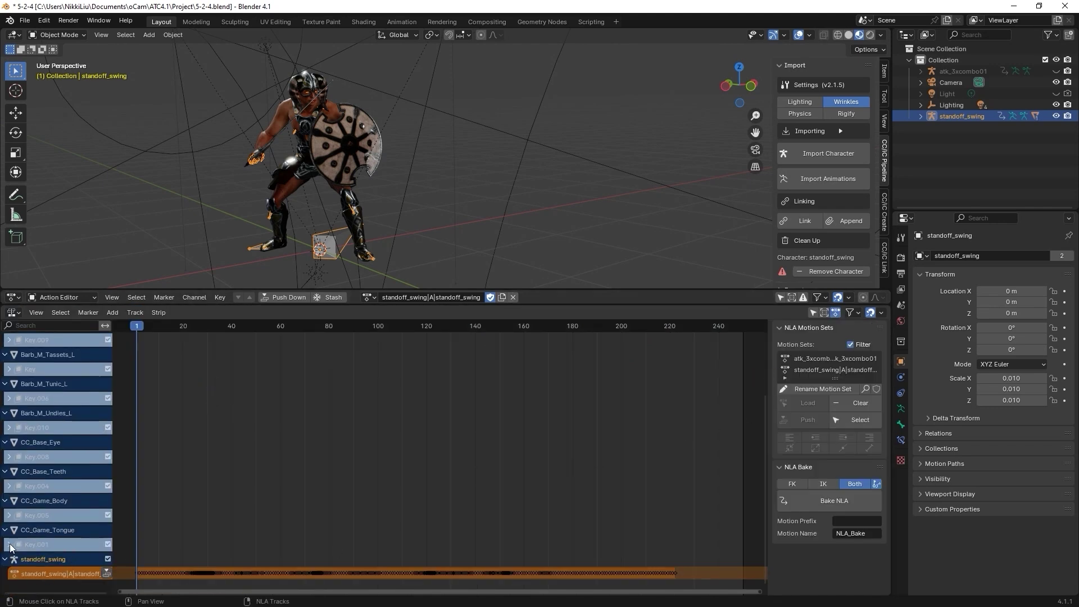
left_click(104, 573)
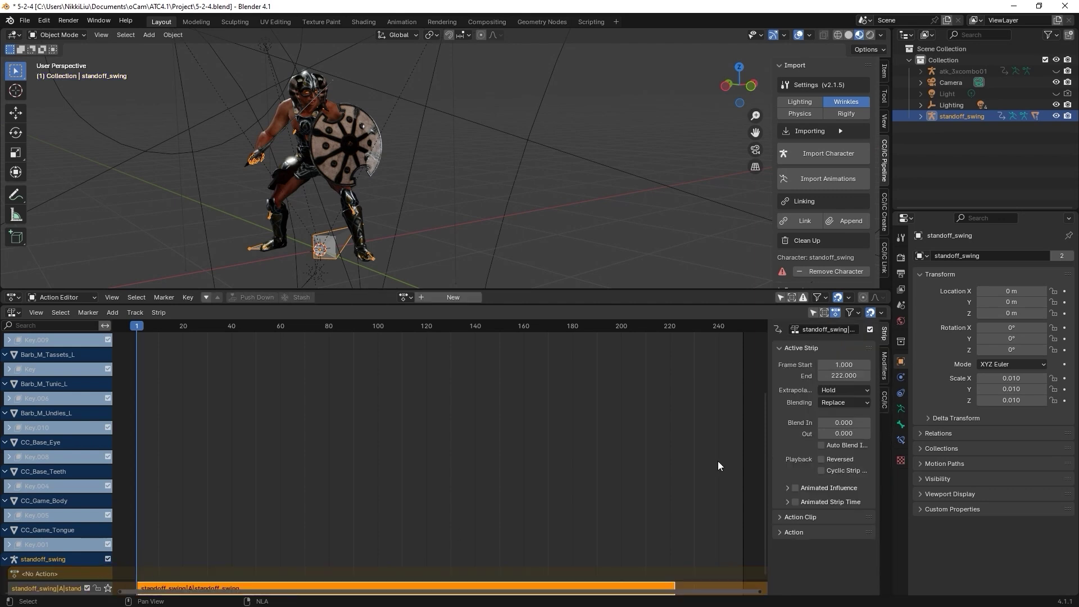
scroll(718, 465, "down", 1)
left_click_drag(167, 574, 166, 580)
- Assign the atk_3xcombo01 action to the standoff_swing armature and push it down as a second NLA strip
left_click(406, 298)
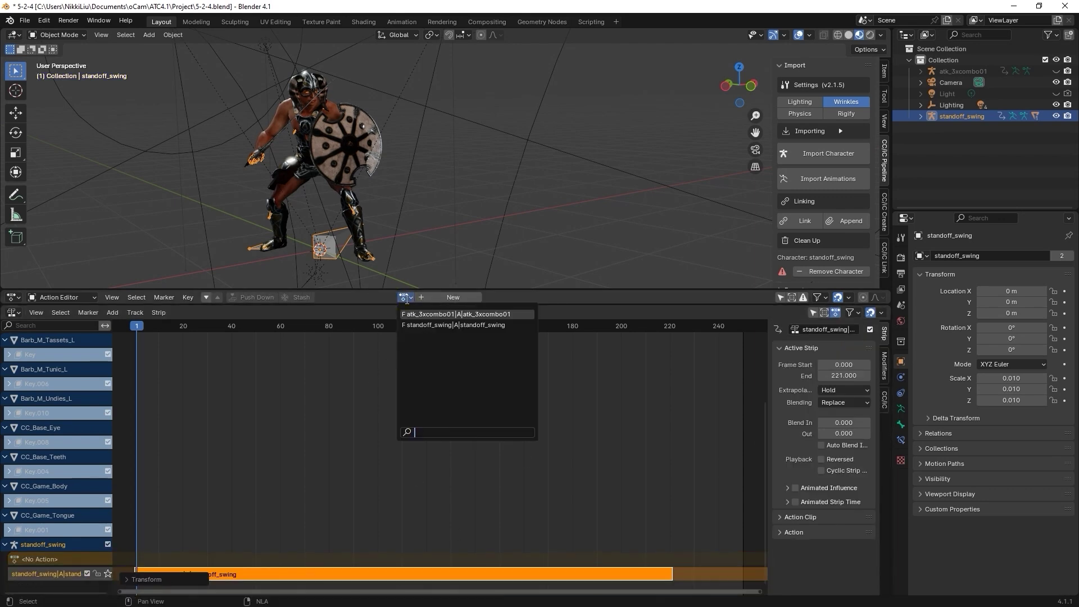
left_click(457, 314)
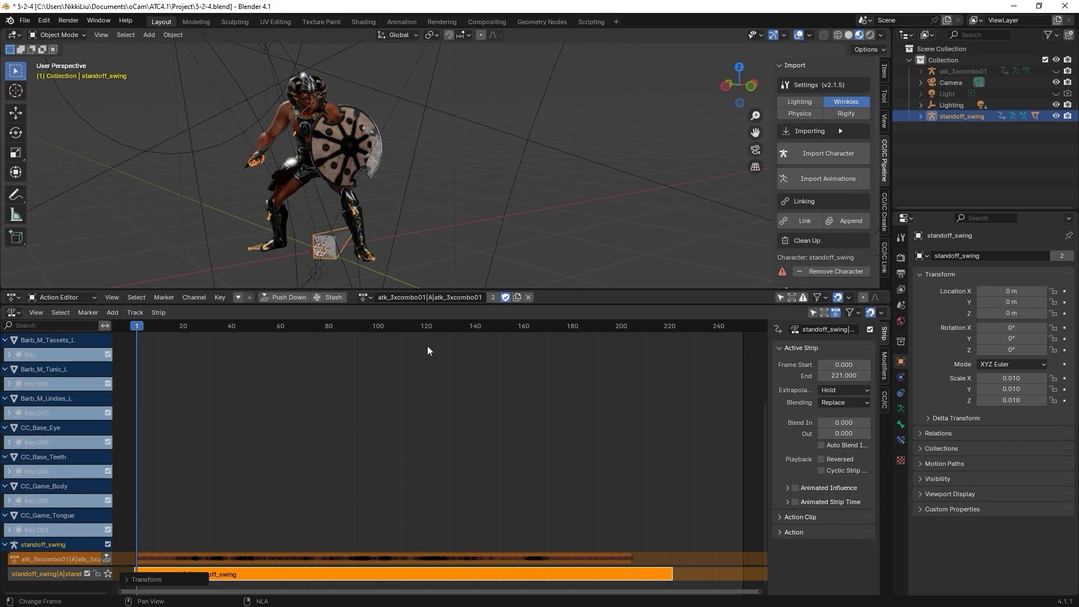
left_click(106, 558)
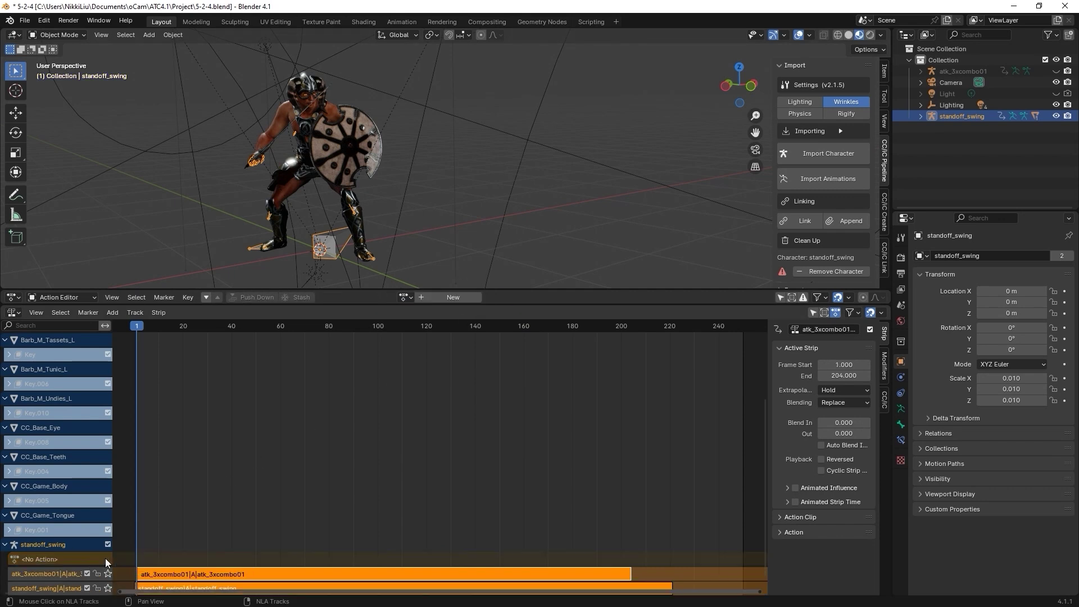
scroll(764, 529, "down", 1)
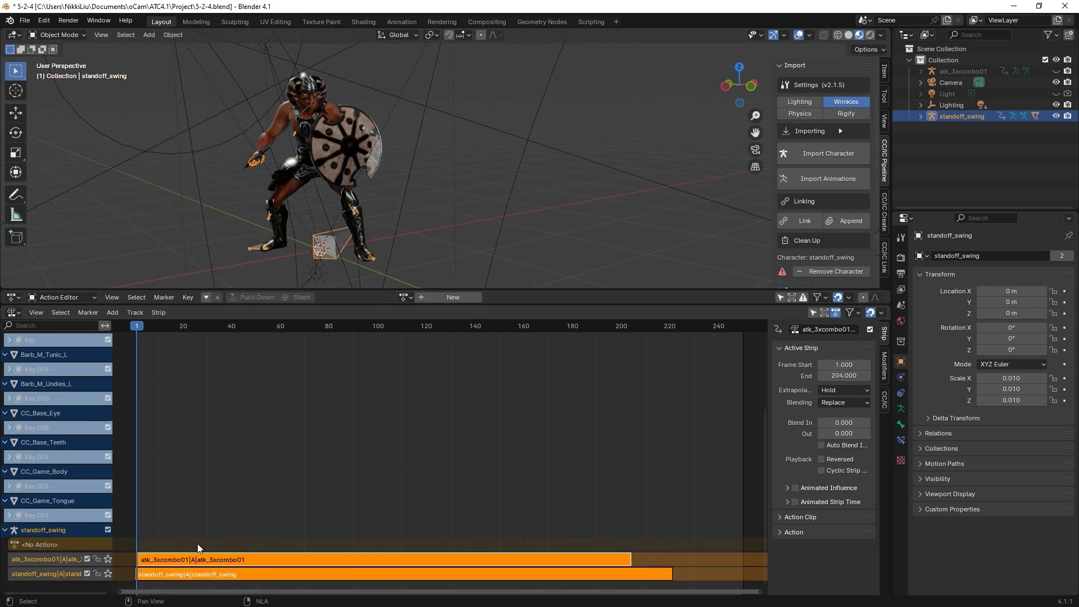
- Move the atk_3xcombo01 strip onto the standoff_swing strip's track, starting at frame 221, and play the animation from frame 233
left_click_drag(232, 559, 718, 576)
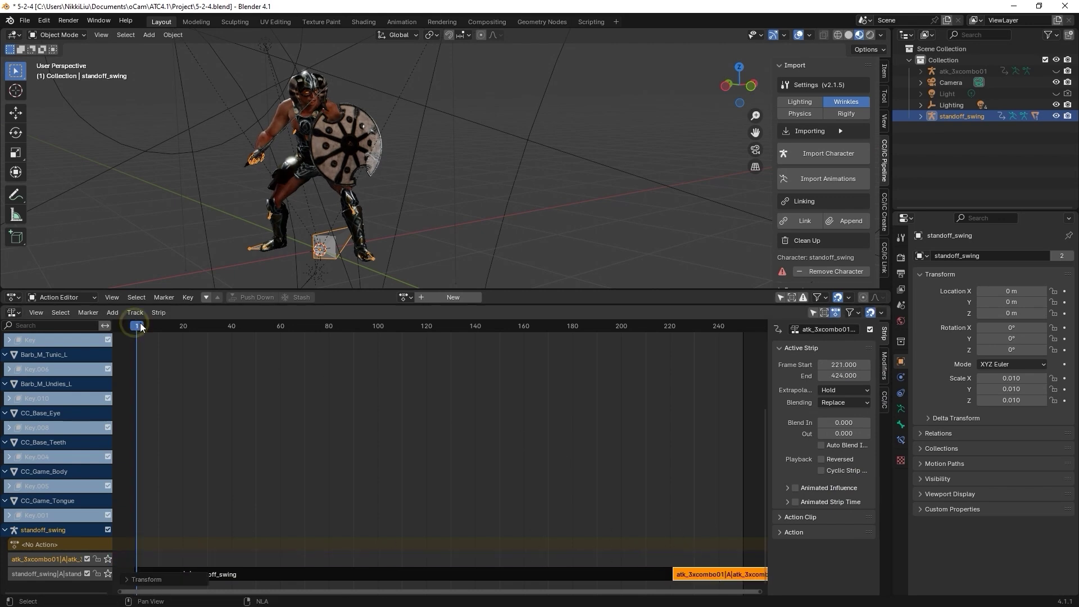
left_click_drag(141, 327, 704, 345)
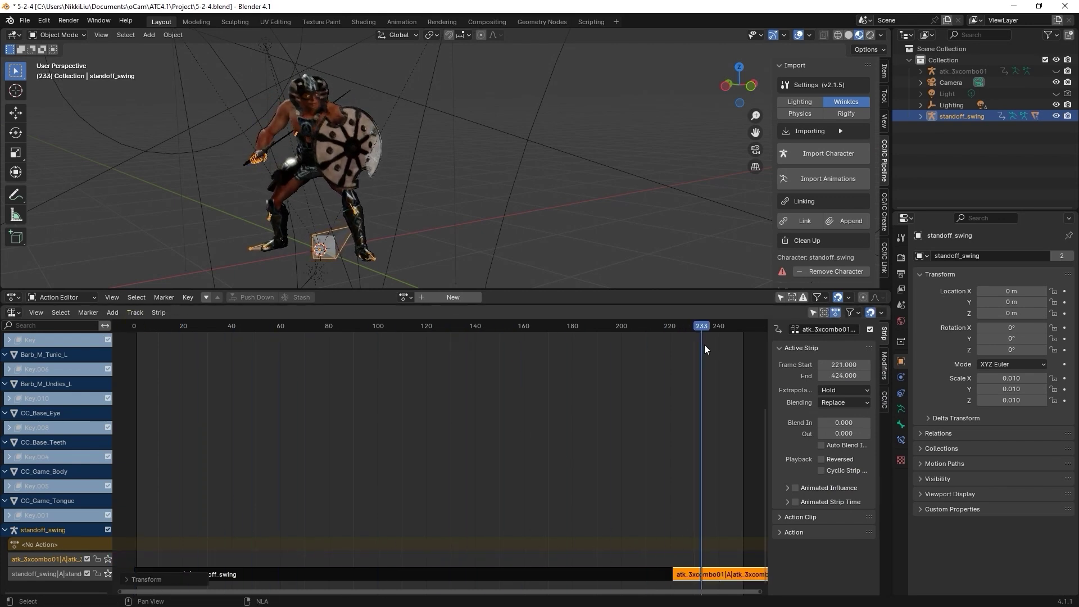
key("space")
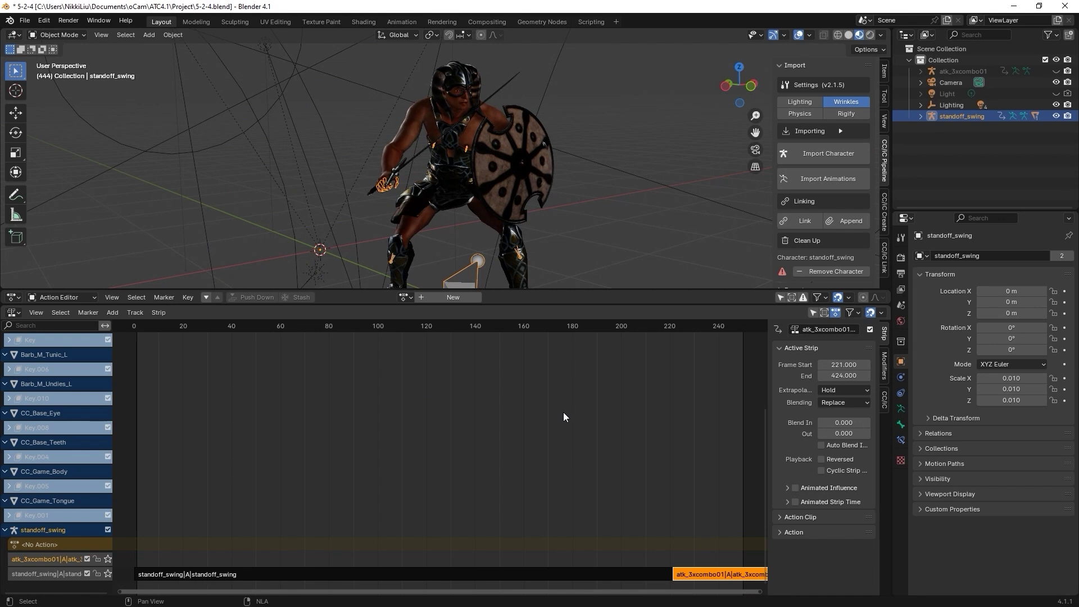